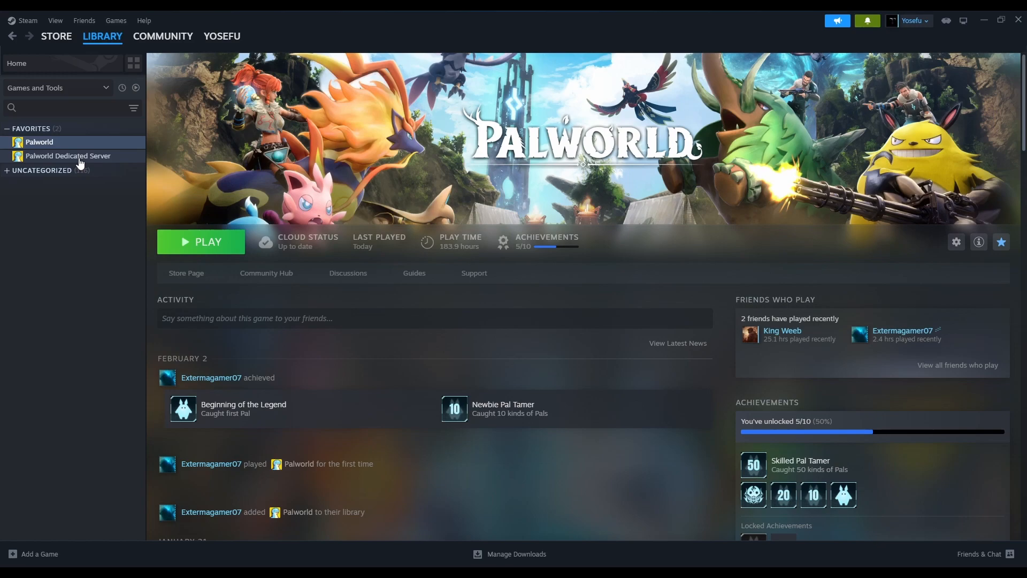
Select Palworld Dedicated Server under Favorites in the Steam Library sidebar
left_click(81, 161)
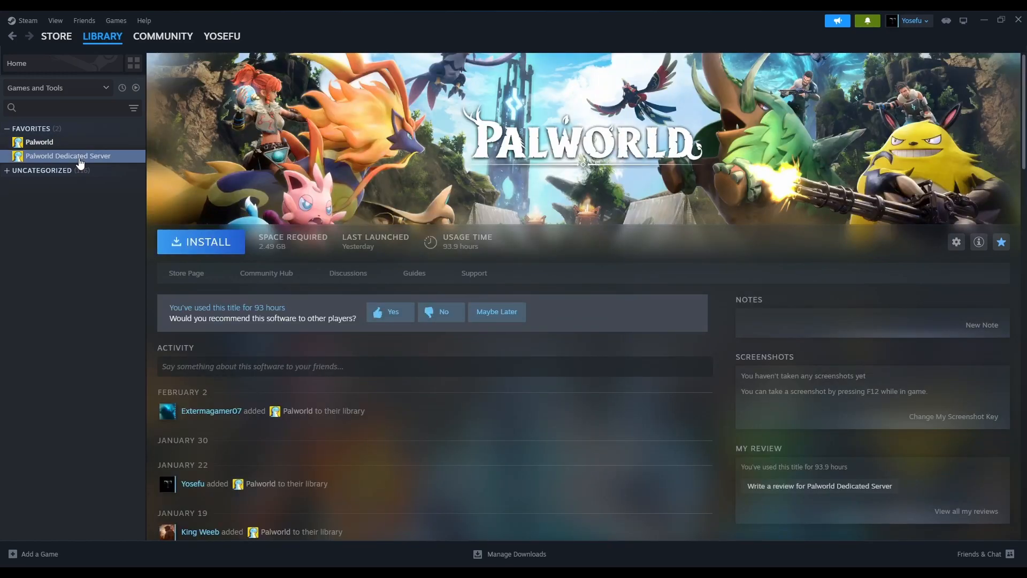
Install Palworld Dedicated Server (2.49 GB) to New Volume (D:)
left_click(203, 248)
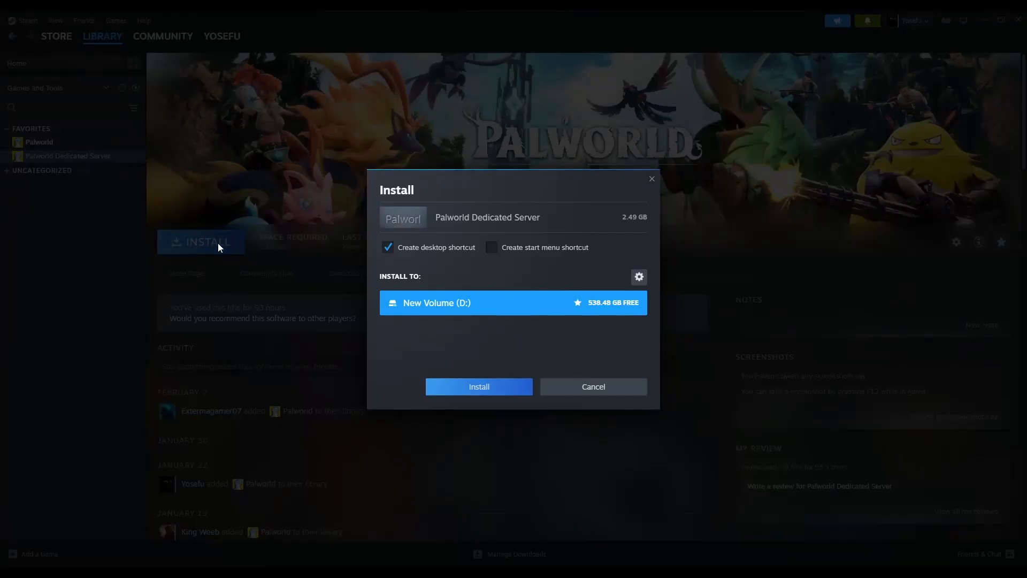
left_click(483, 388)
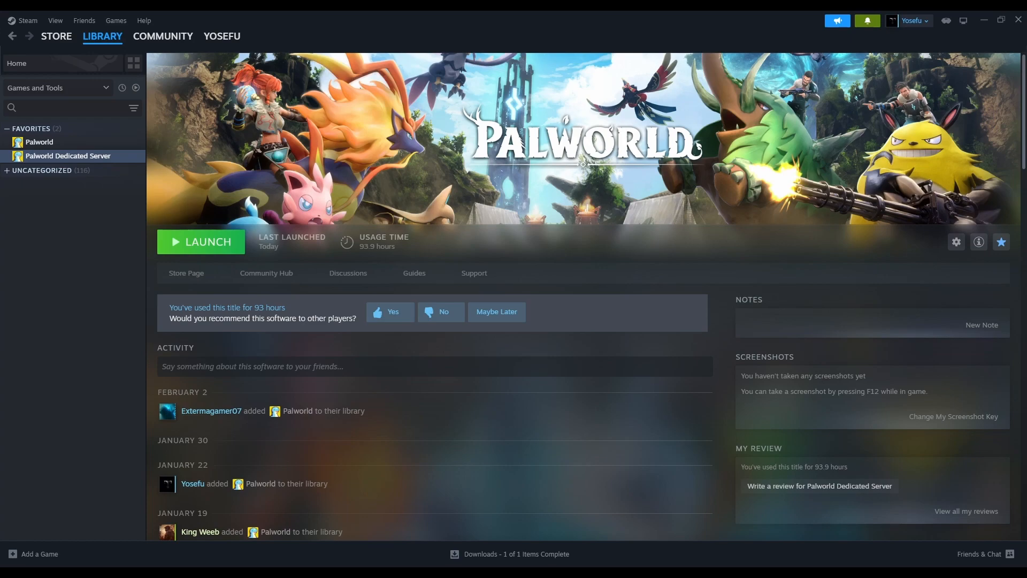
Browse the dedicated server's local files via Manage > Browse local files
right_click(88, 160)
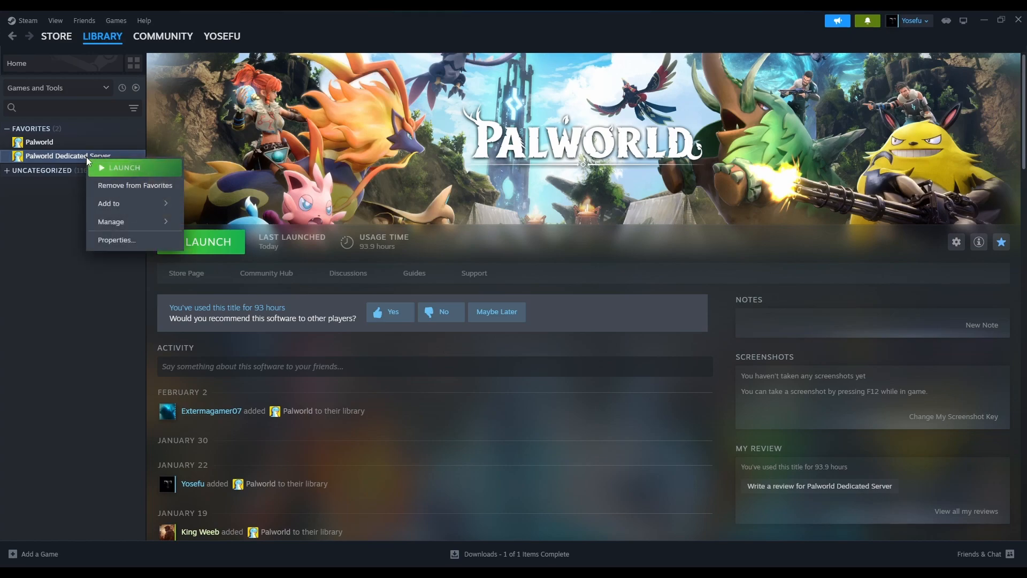
mouse_move(123, 220)
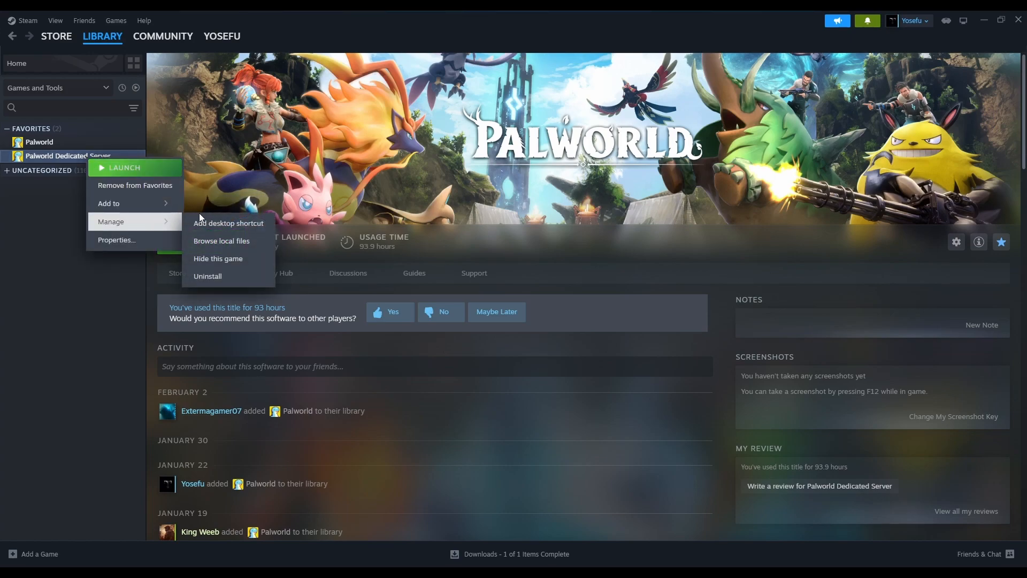
left_click(231, 241)
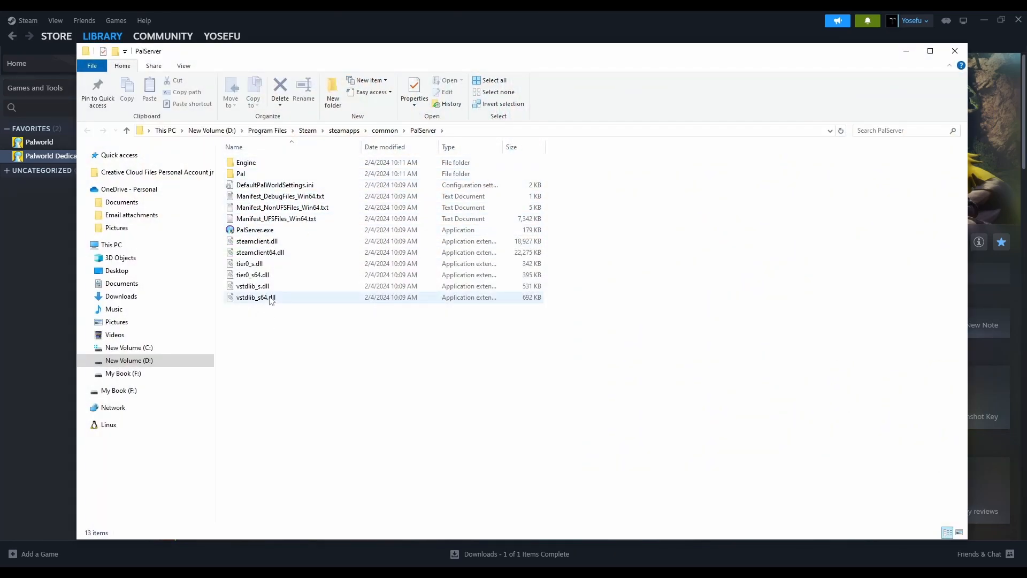
Open DefaultPalWorldSettings.ini in Notepad after backing out of the Open with app chooser
right_click(287, 187)
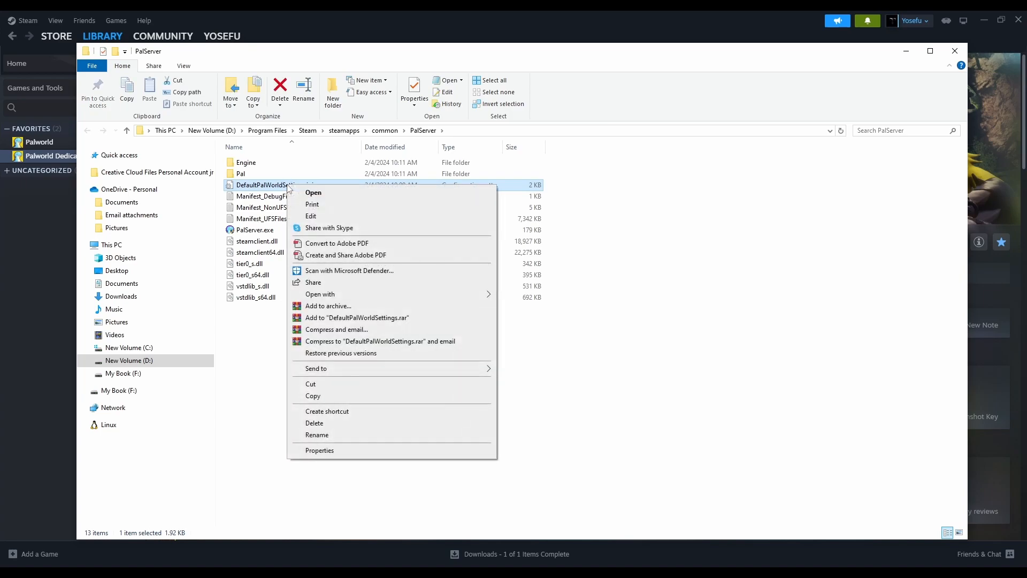
mouse_move(402, 299)
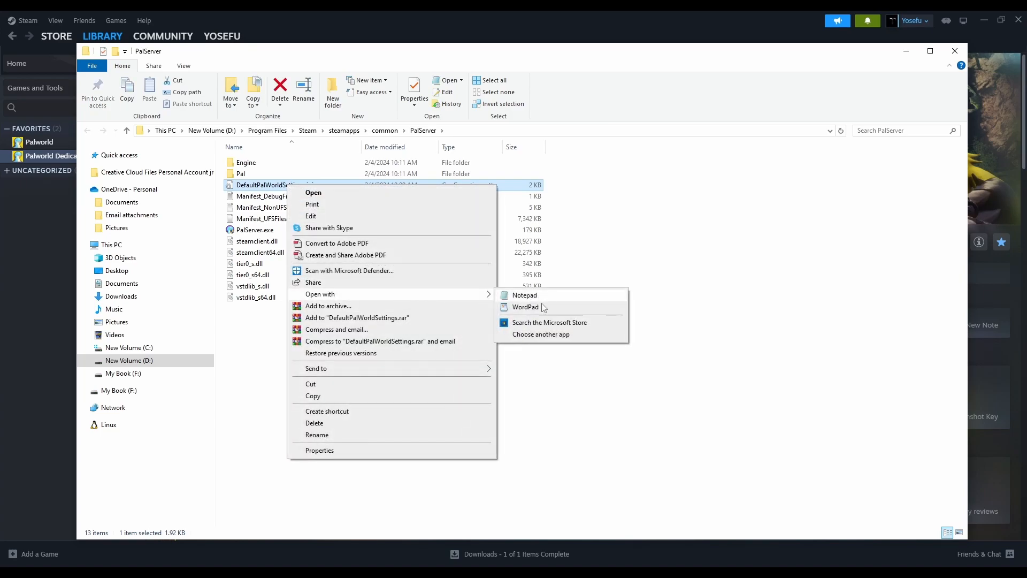
left_click(541, 335)
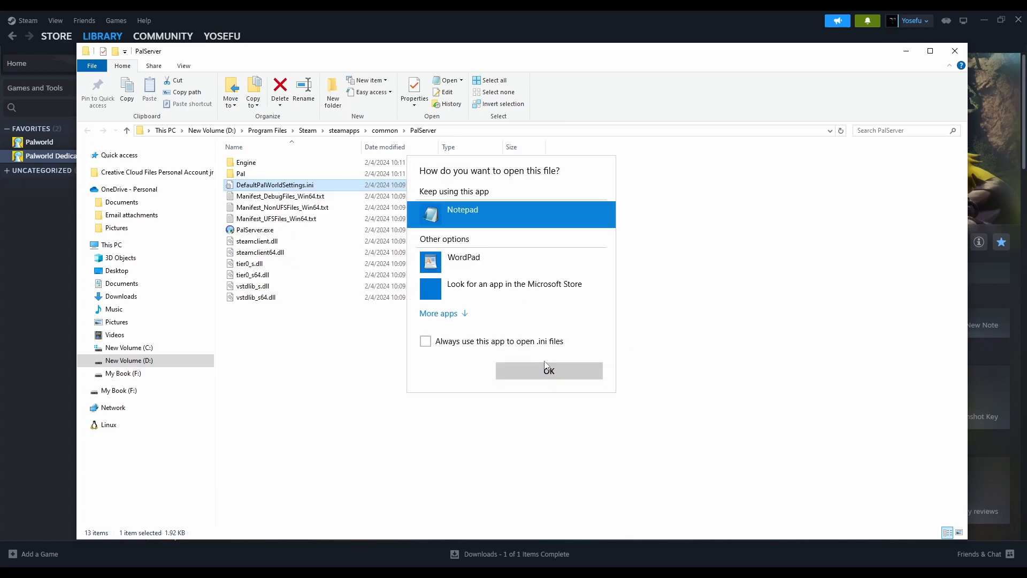
left_click(457, 316)
scroll(493, 328, "down", 5)
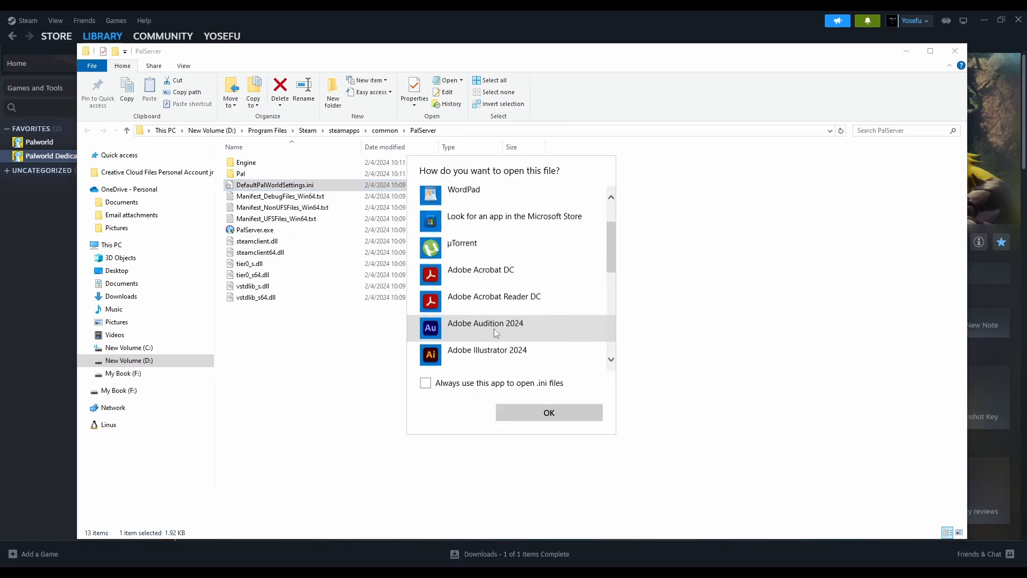
scroll(493, 328, "up", 2)
scroll(493, 328, "down", 5)
scroll(493, 328, "up", 8)
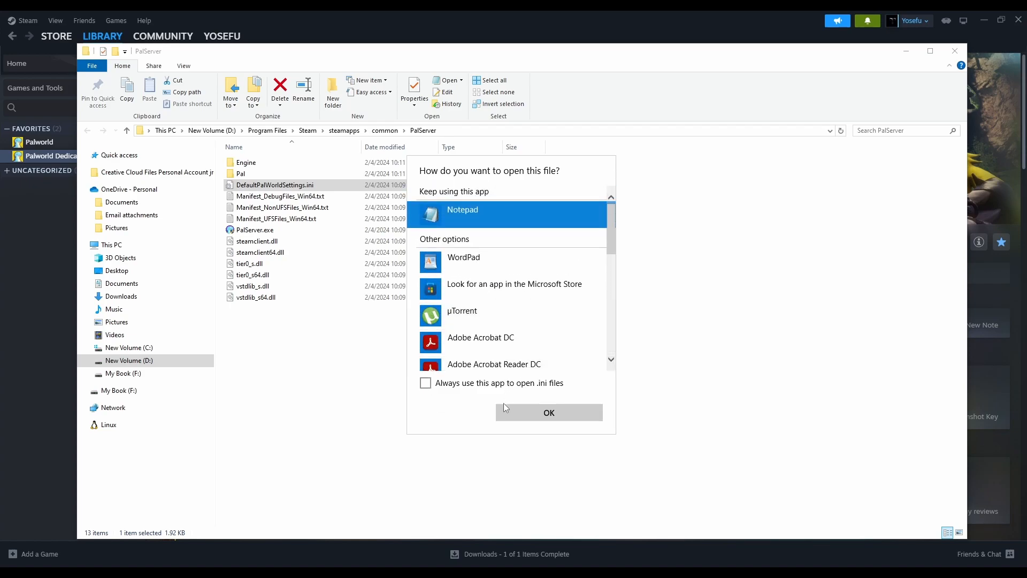
left_click(719, 251)
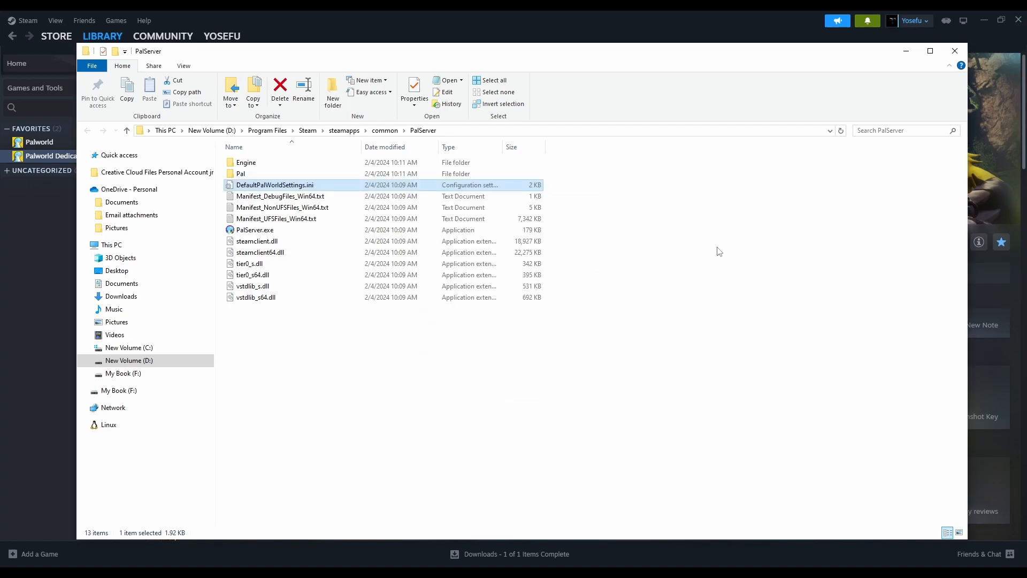
right_click(293, 187)
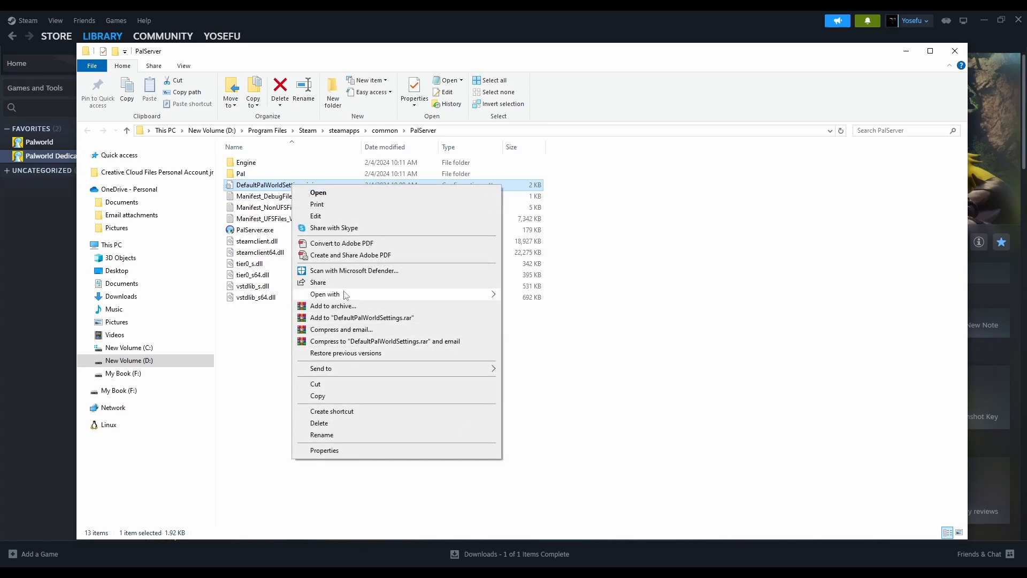
left_click(358, 195)
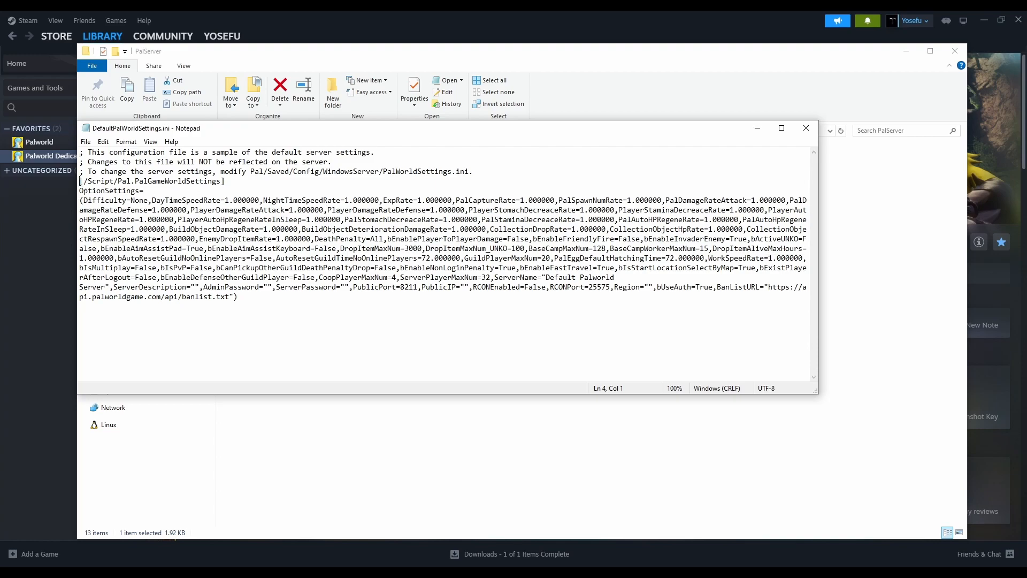
Copy the settings from [/Script/Pal.PalGameWorldSettings] onward, then close Notepad and minimize File Explorer
left_click_drag(80, 181, 262, 302)
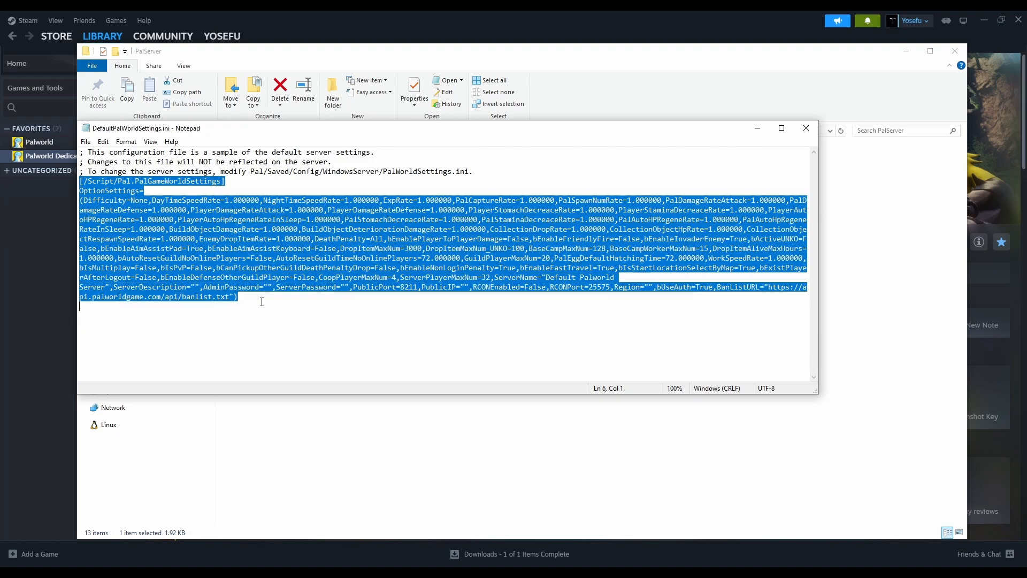
right_click(259, 242)
left_click(306, 275)
left_click(806, 128)
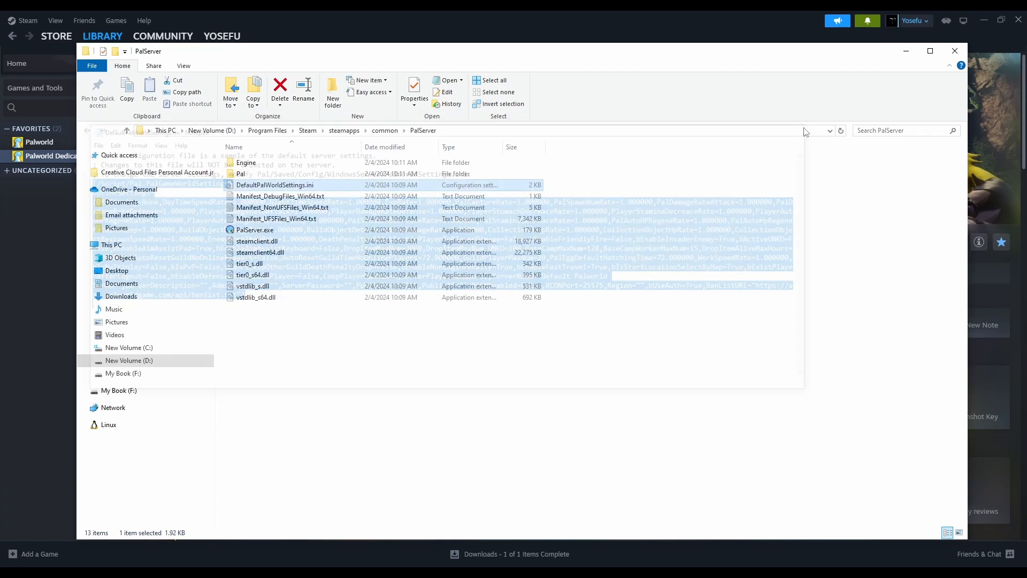
left_click(911, 56)
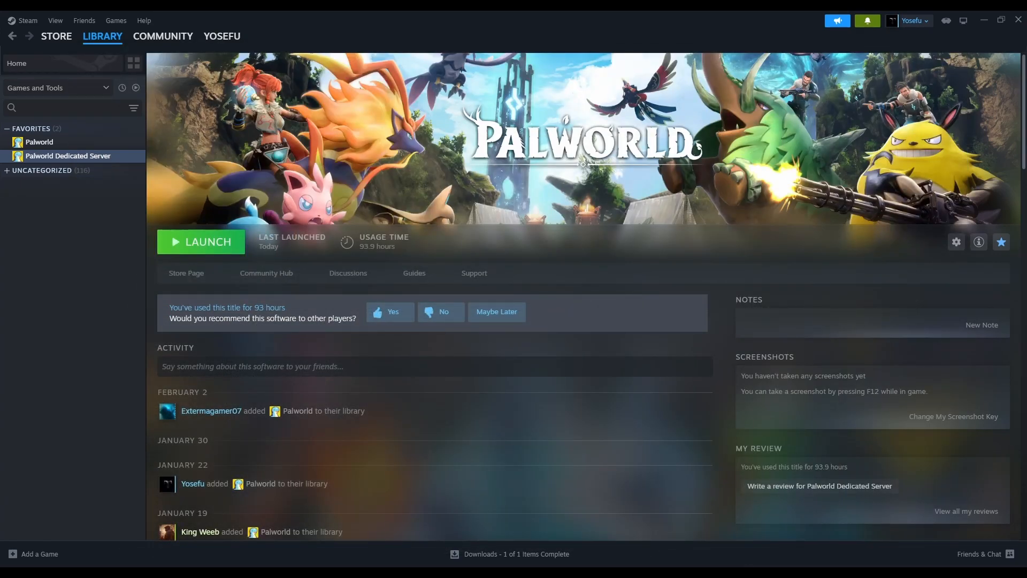
Paste the copied PalGameWorldSettings block into a new Sublime Text file and enable Word Wrap
key("alt+Tab")
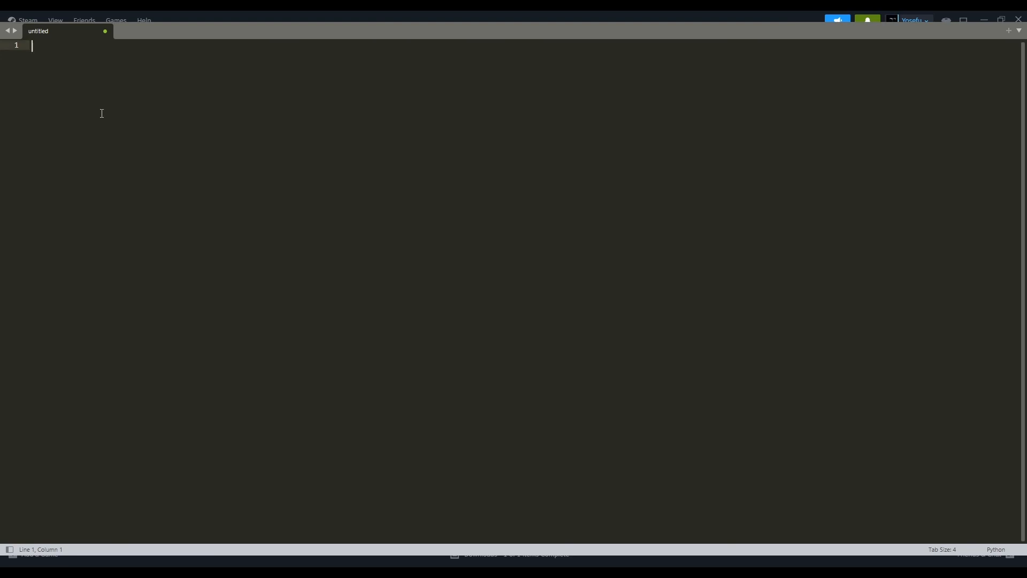
key("ctrl+v")
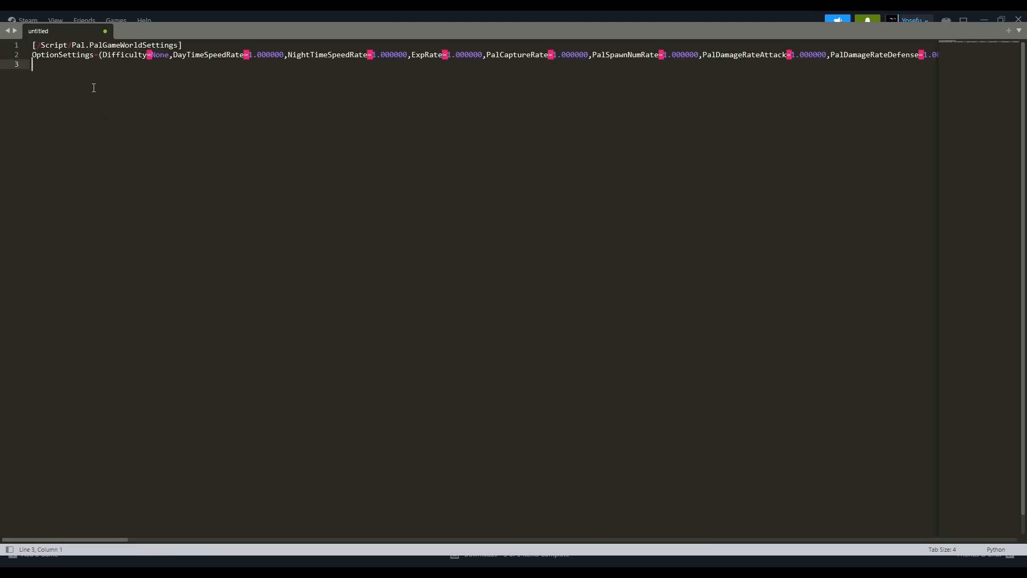
left_click(103, 17)
left_click(150, 220)
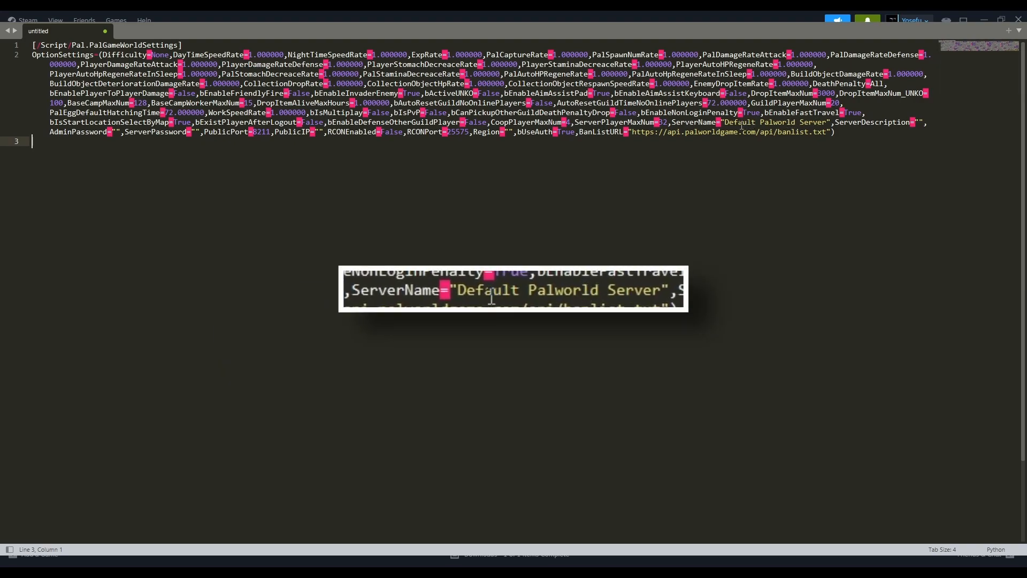
Rename ServerName from the default to "The Oasis"
left_click(826, 122)
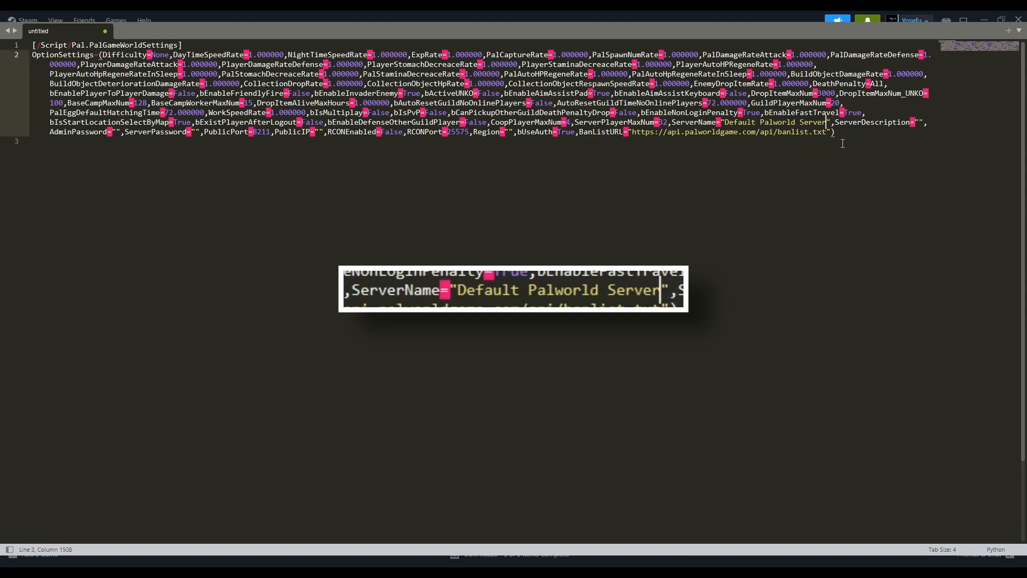
key("BackSpace")
key("BackSpace")
key("BackSpace")
key("BackSpace")
key("BackSpace")
key("BackSpace")
key("BackSpace")
key("BackSpace")
key("BackSpace")
key("BackSpace")
key("BackSpace")
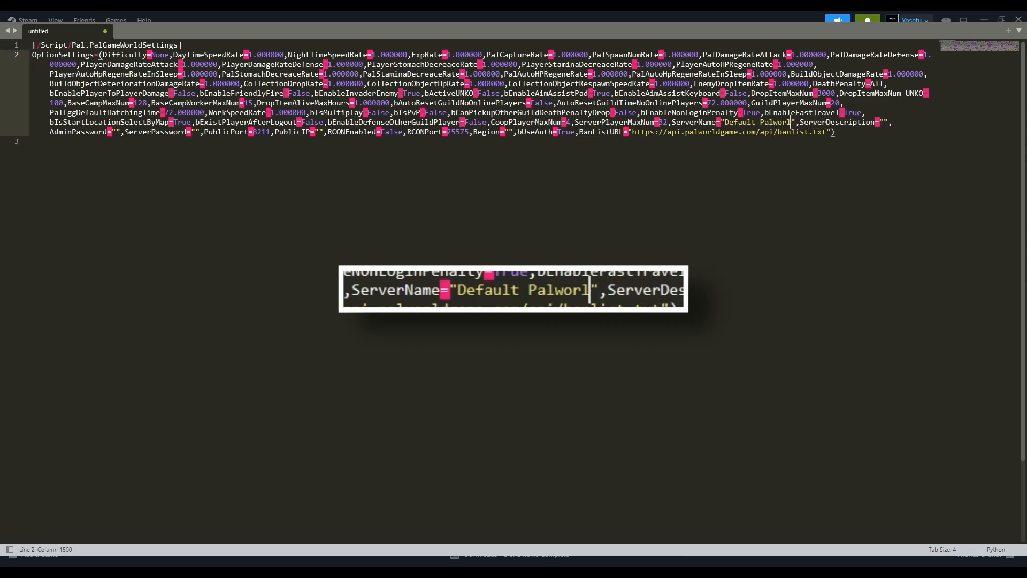
key("BackSpace")
key("BackSpace")
key("BackSpace")
key("BackSpace")
key("BackSpace")
key("BackSpace")
key("BackSpace")
key("BackSpace")
key("BackSpace")
key("BackSpace")
key("BackSpace")
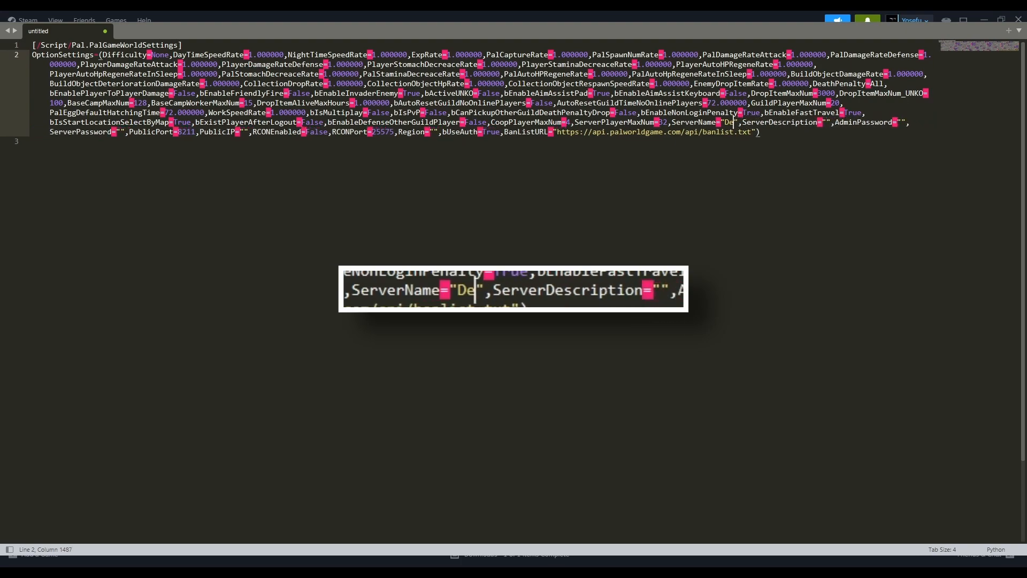
key("BackSpace")
type("The P")
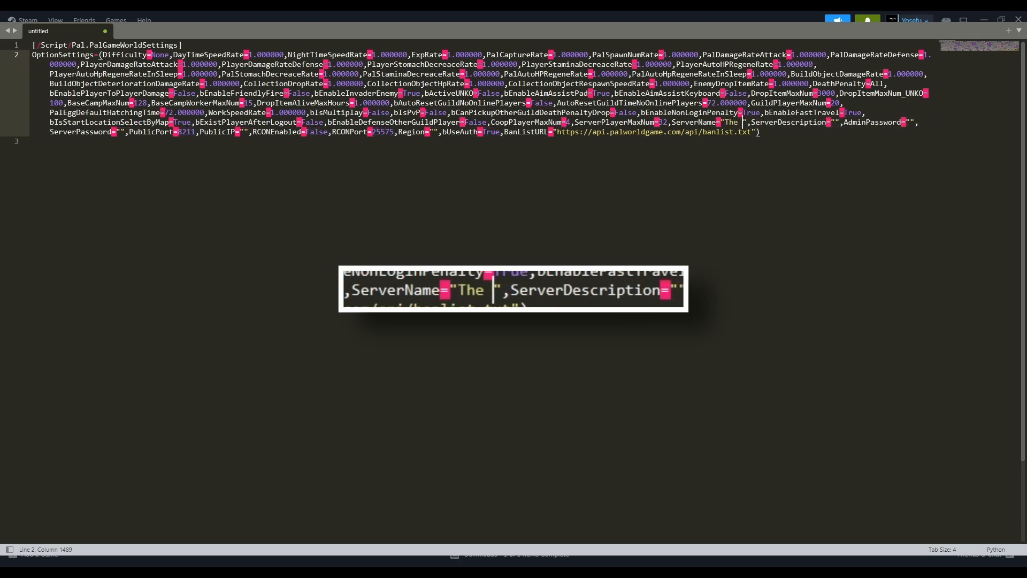
key("BackSpace")
type("Oasis")
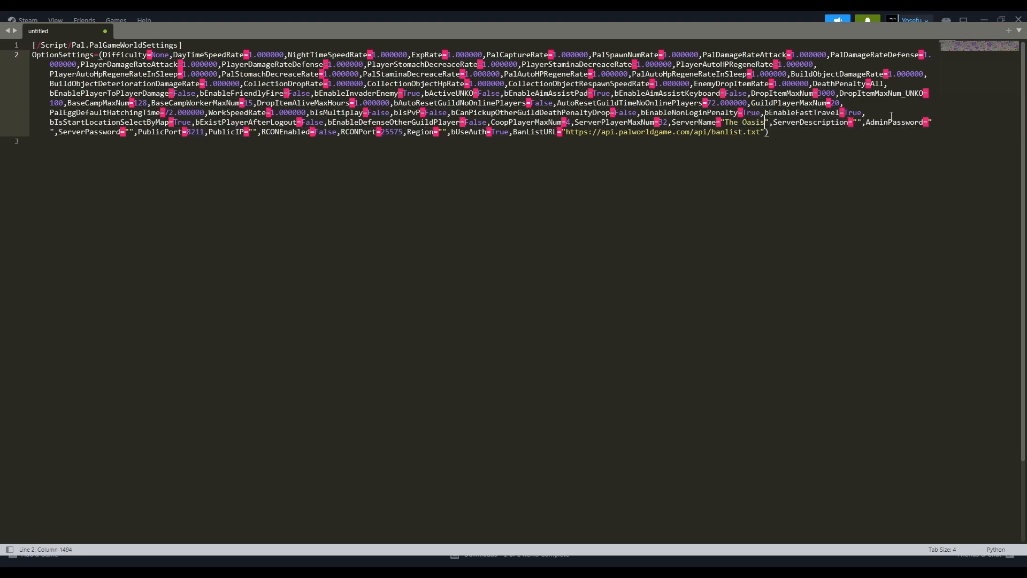
Enter the admin password in AdminPassword and highlight PublicPort=8211
left_click(937, 123)
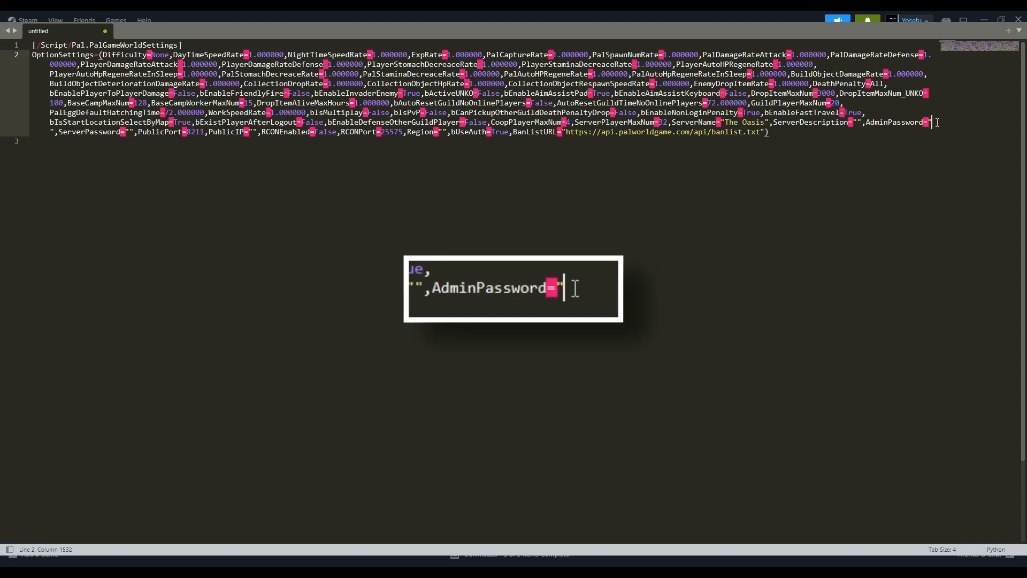
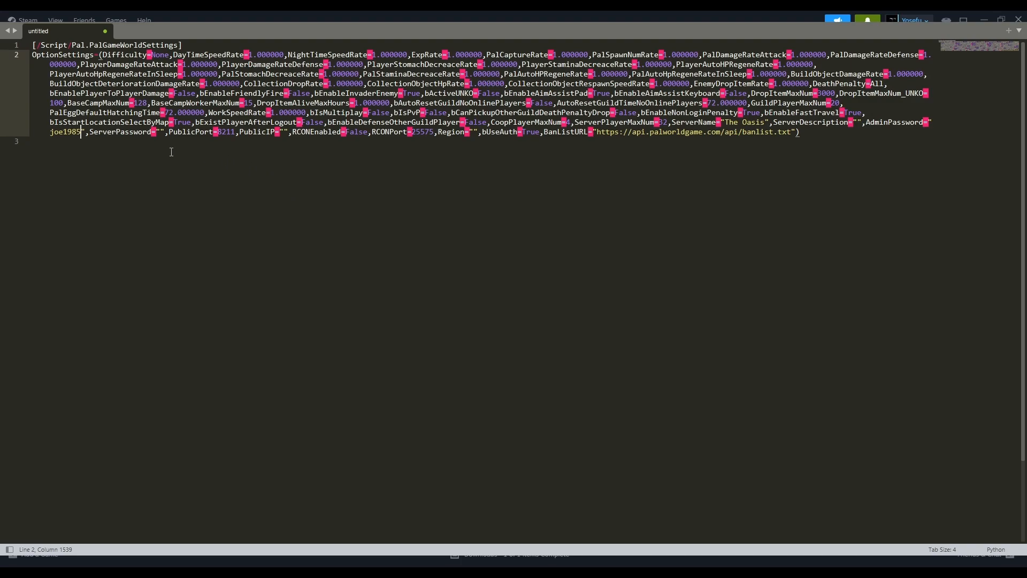
left_click(235, 132)
left_click_drag(236, 132, 169, 132)
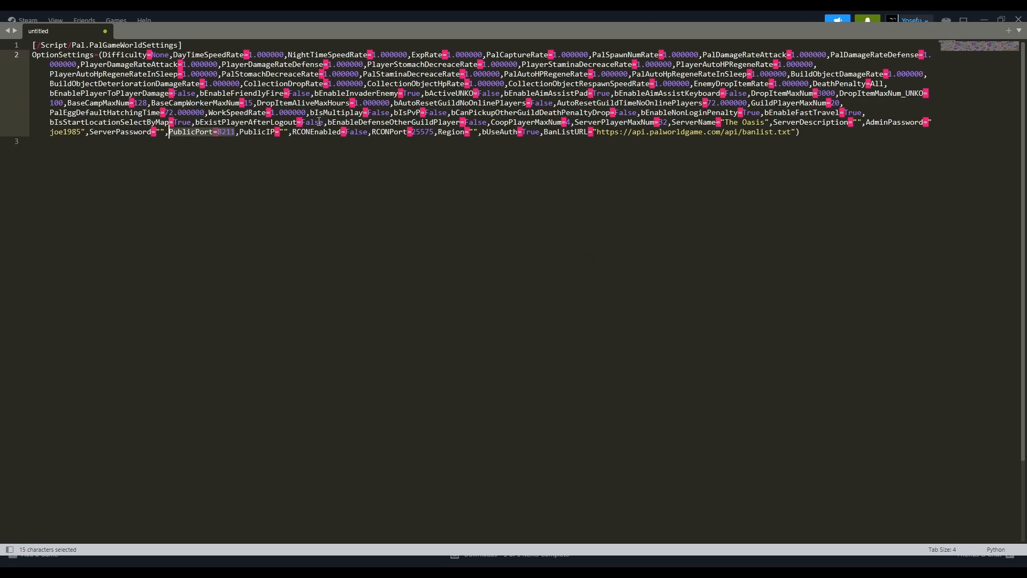
Paste the server's public IP address into the empty PublicIP quotes
left_click(284, 131)
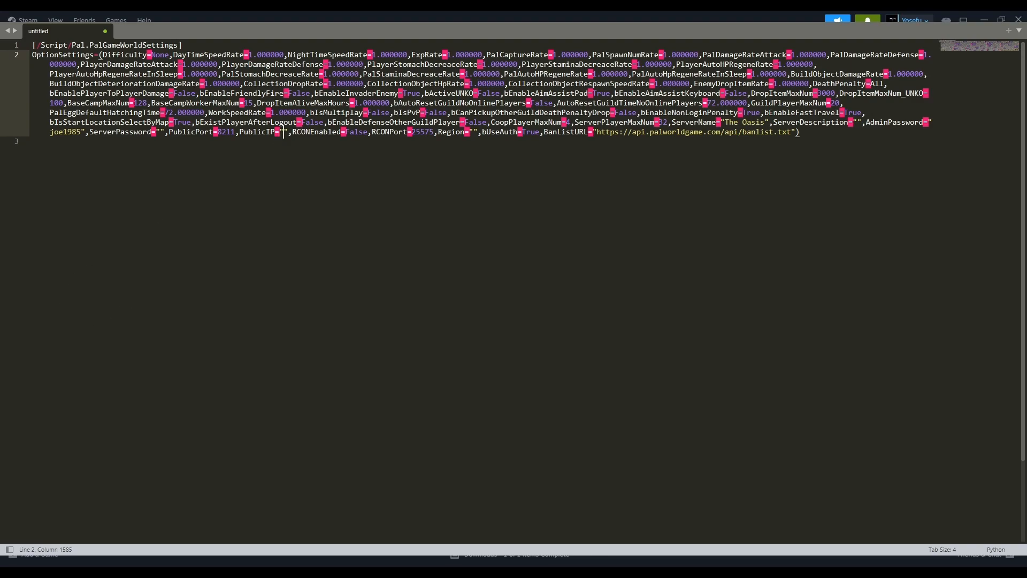
key("ctrl+z")
key("ctrl+v")
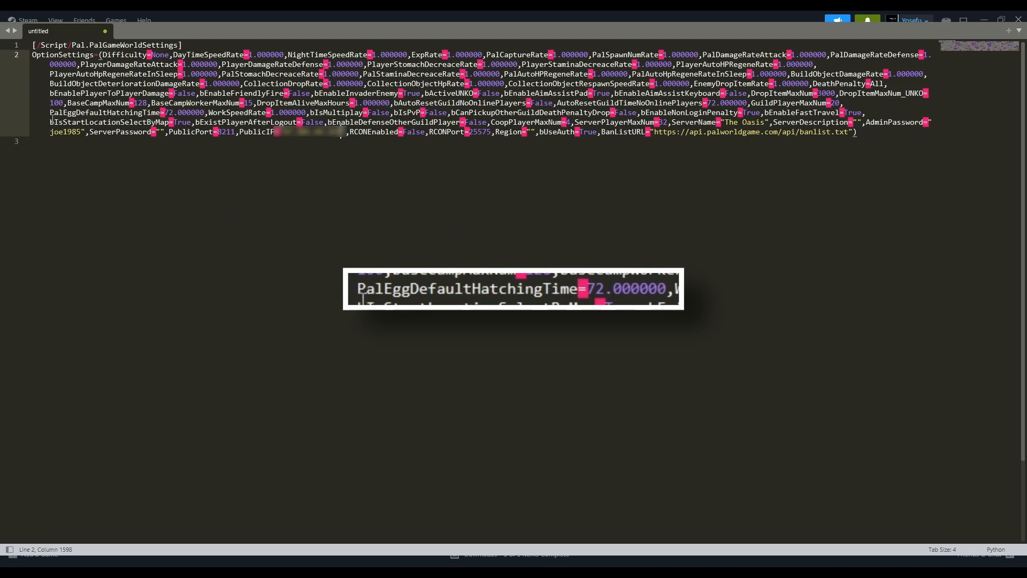
Change PalEggDefaultHatchingTime from 72.000000 to 1.000000
left_click_drag(50, 117, 160, 113)
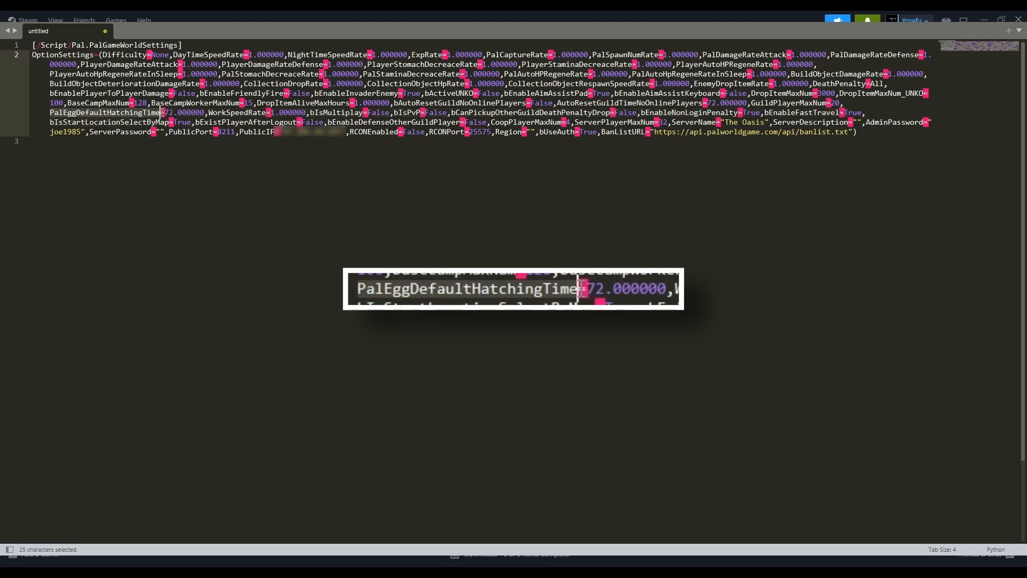
left_click(173, 113)
key("BackSpace")
key("BackSpace")
type("1")
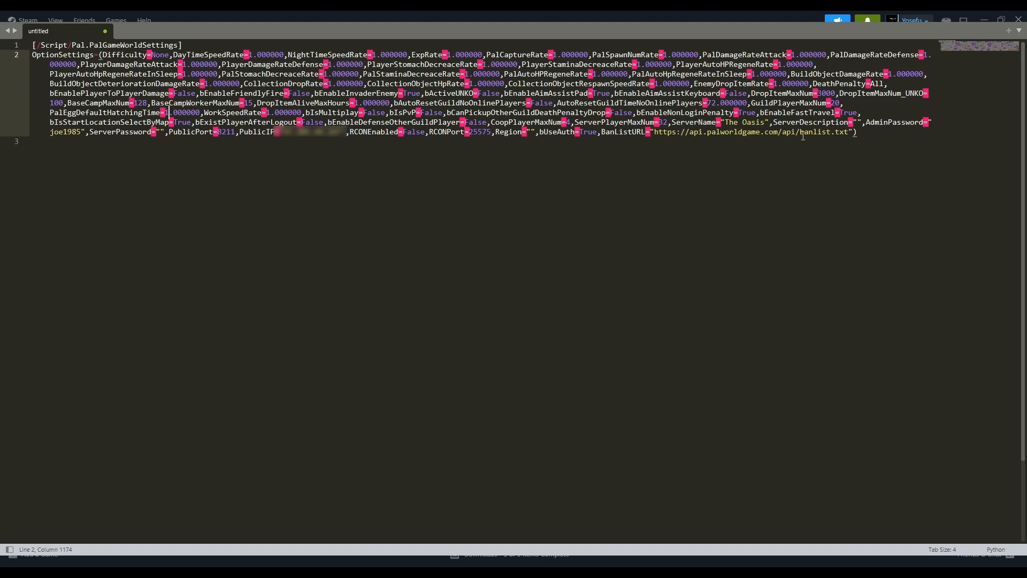
Enter "Fun with Friends" as ServerDescription, then copy the whole 1764-character settings block
left_click(857, 122)
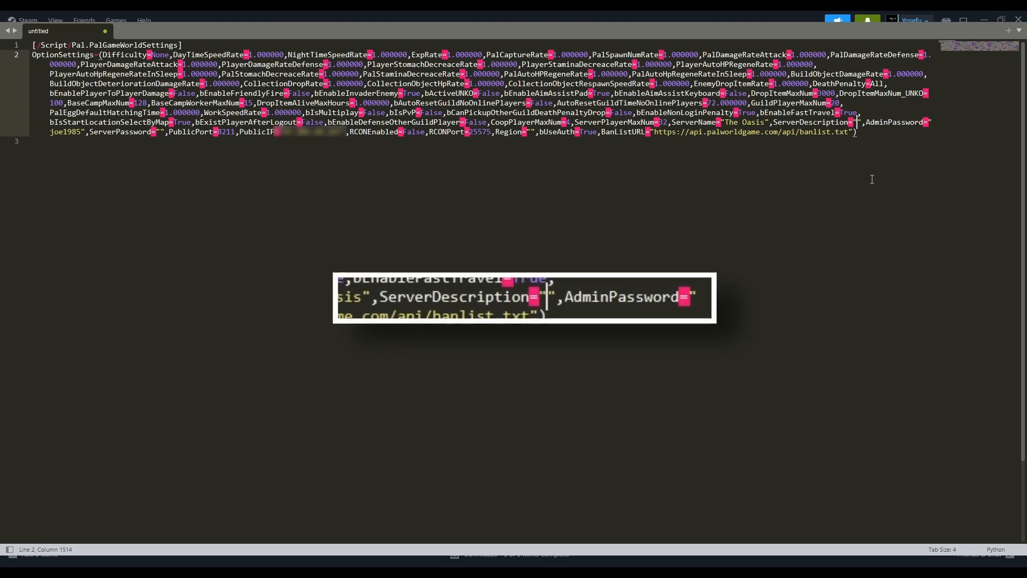
type("Fun with ")
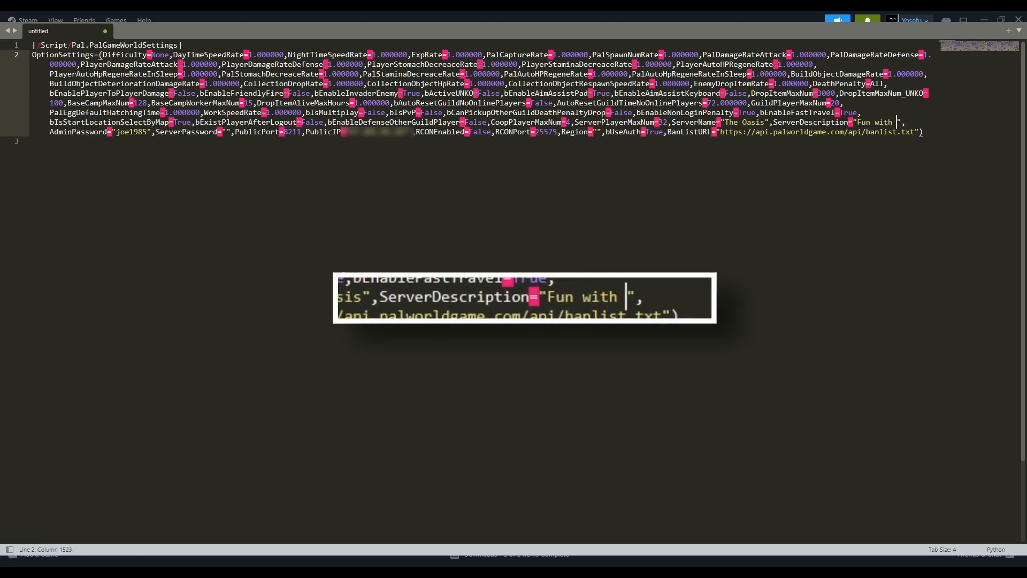
type("Friends")
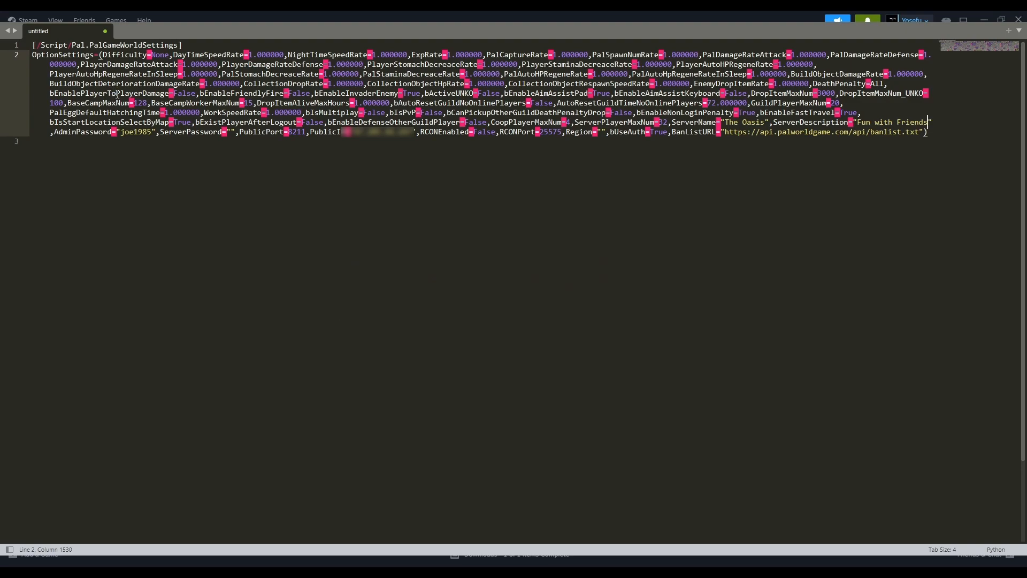
left_click_drag(929, 132, 32, 45)
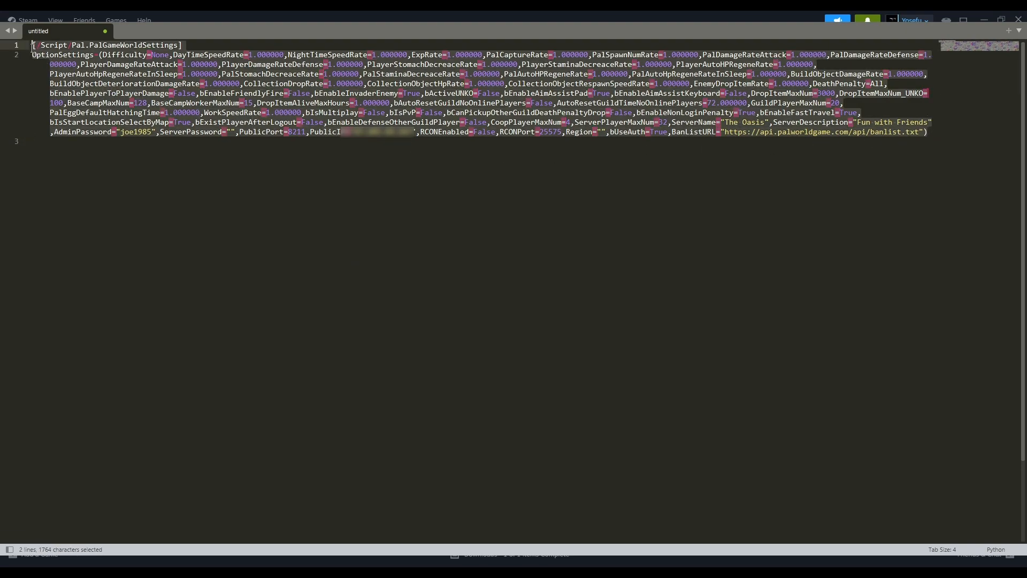
key("ctrl+c")
key("alt+Tab")
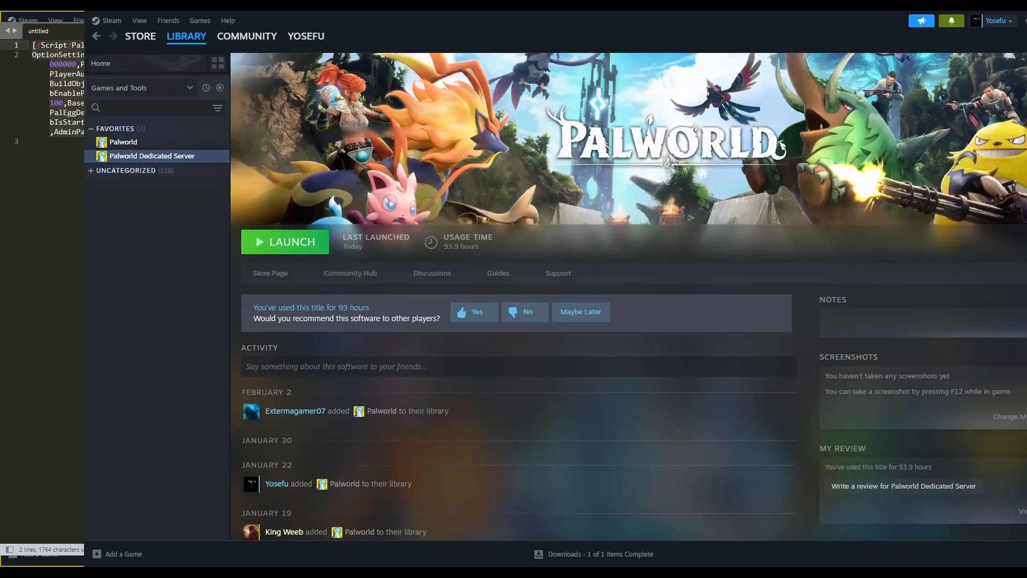
key("alt+Tab")
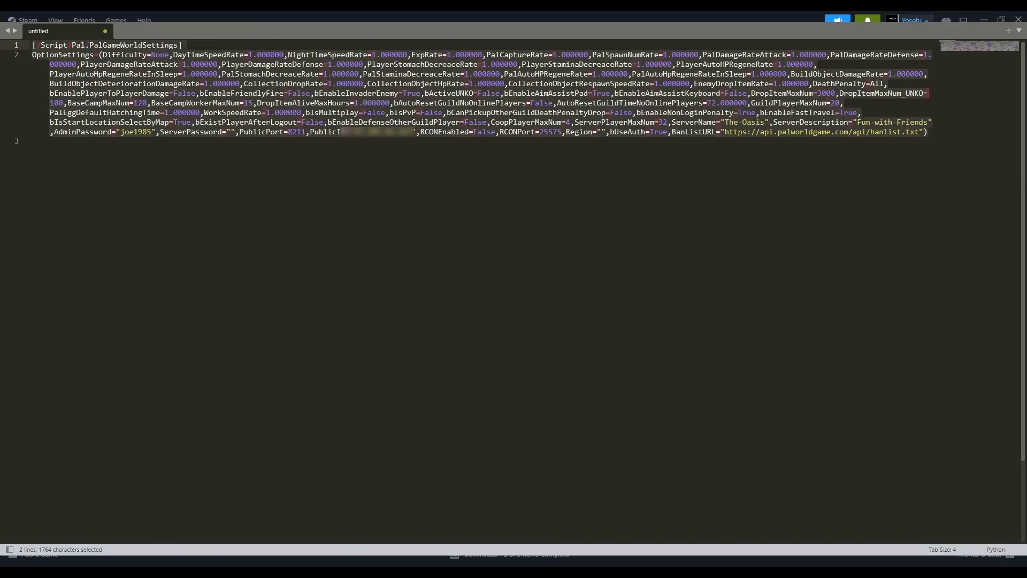
From Steam, browse Palworld Dedicated Server's local files via Manage > Browse local files
key("alt+Tab")
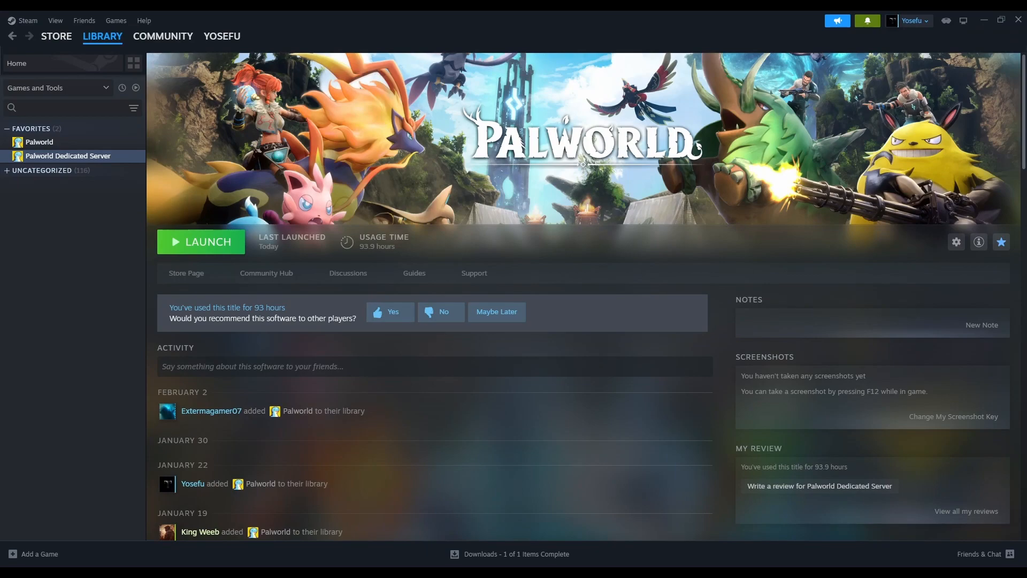
right_click(62, 156)
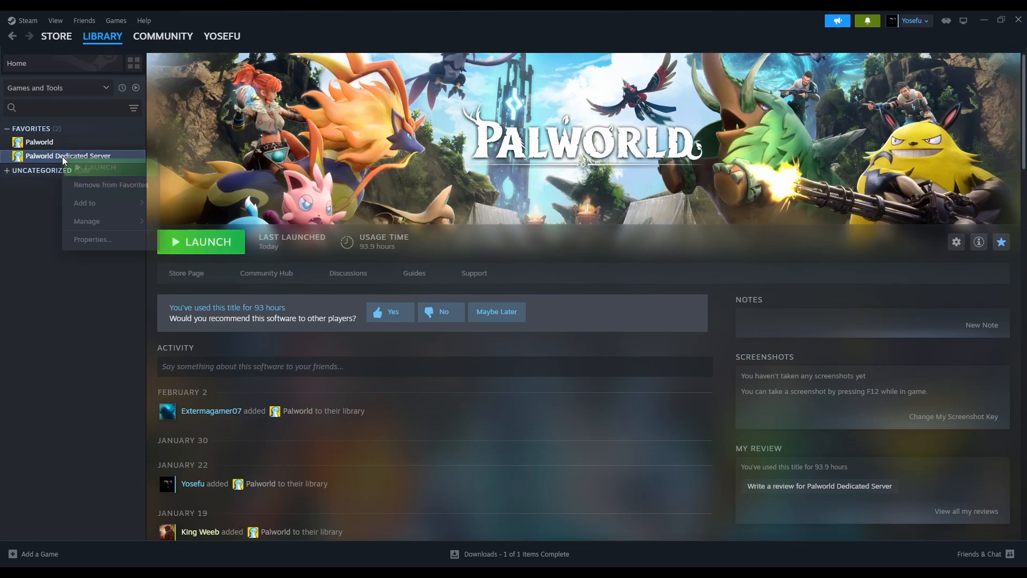
mouse_move(117, 221)
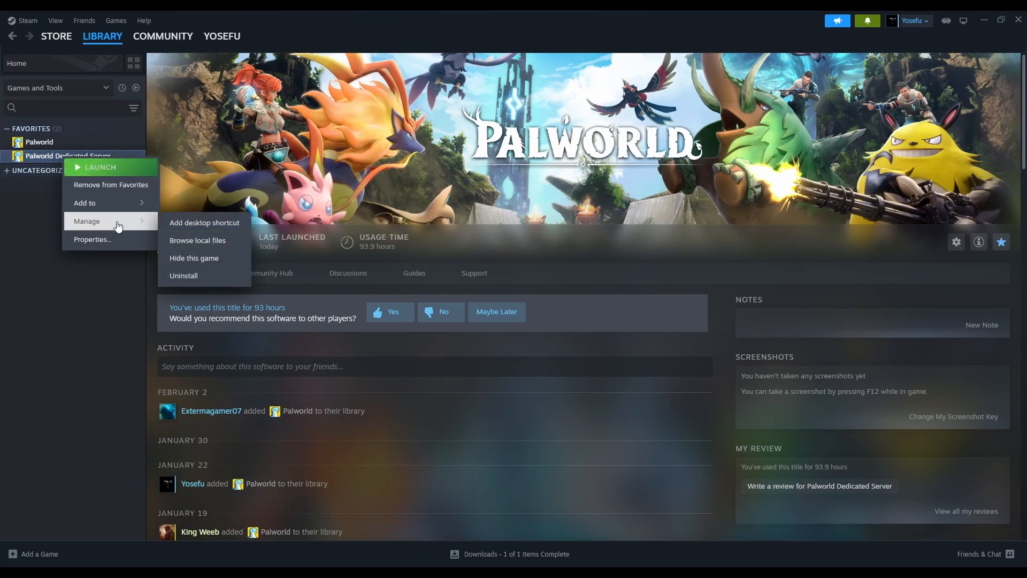
left_click(206, 239)
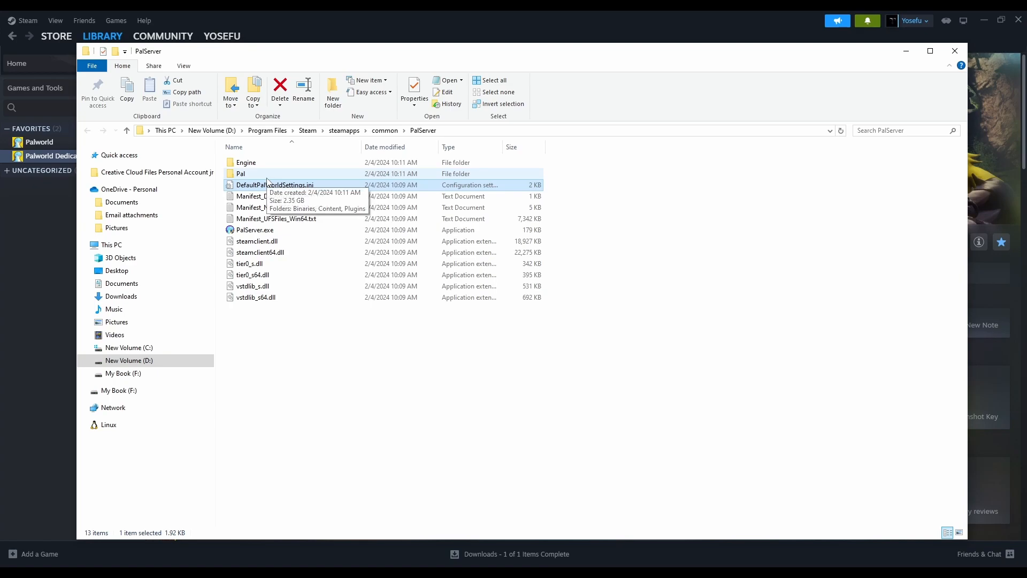
Look inside the Pal folder, go back to PalServer, and leave File Explorer
double_click(267, 178)
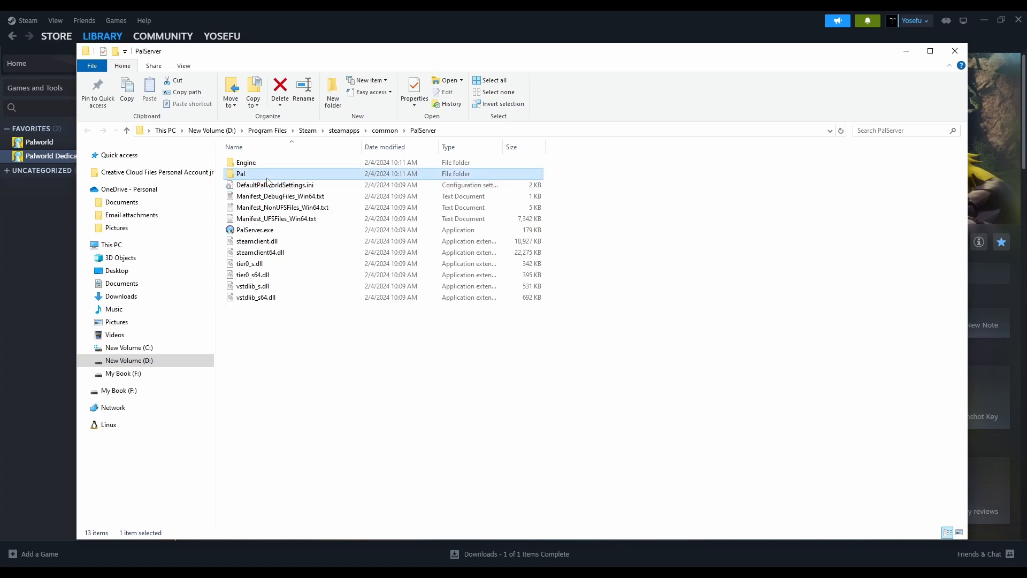
left_click(87, 132)
key("alt+Tab")
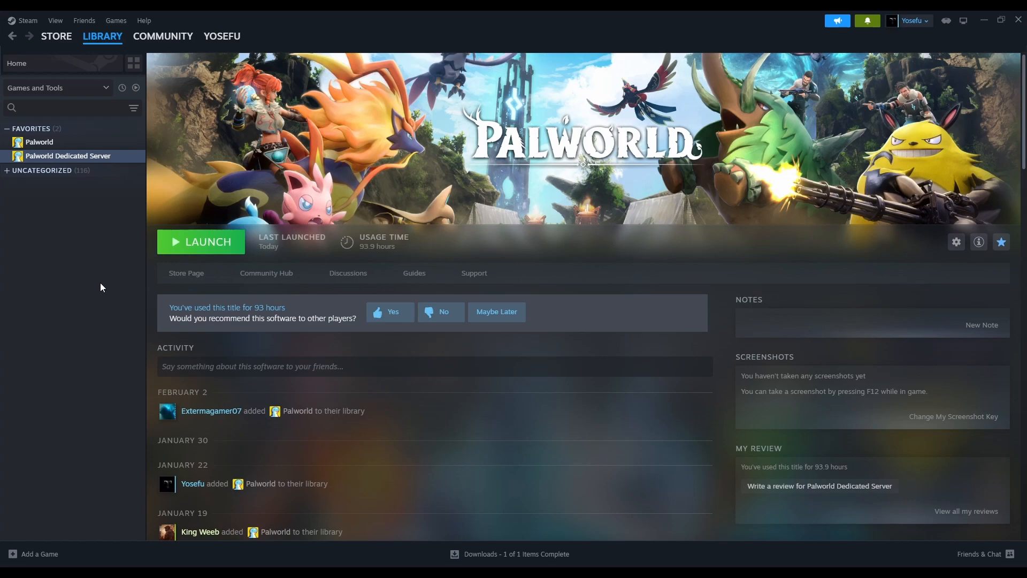
Launch Palworld Dedicated Server with the Play option and minimize its console window
left_click(216, 242)
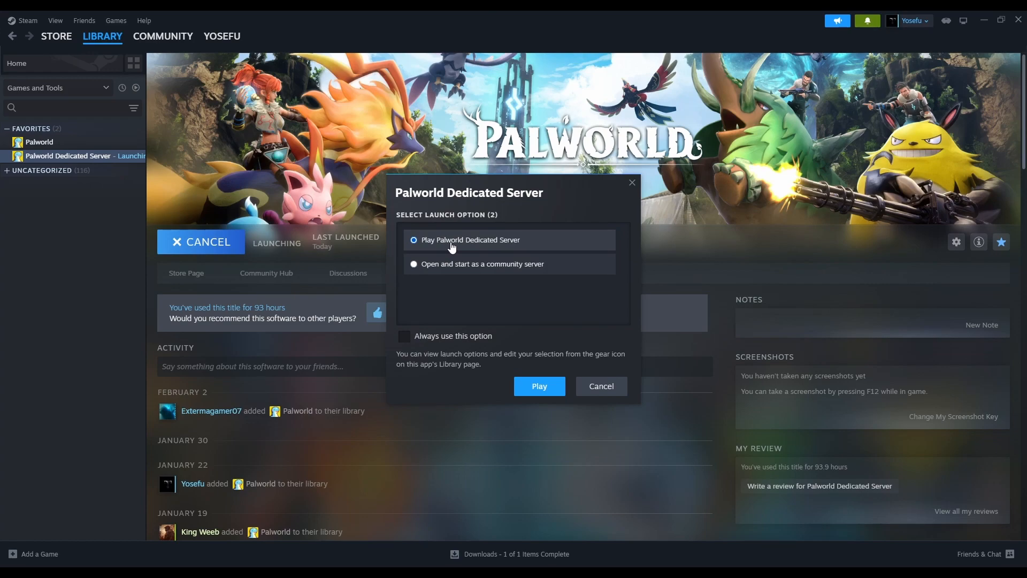
left_click(536, 390)
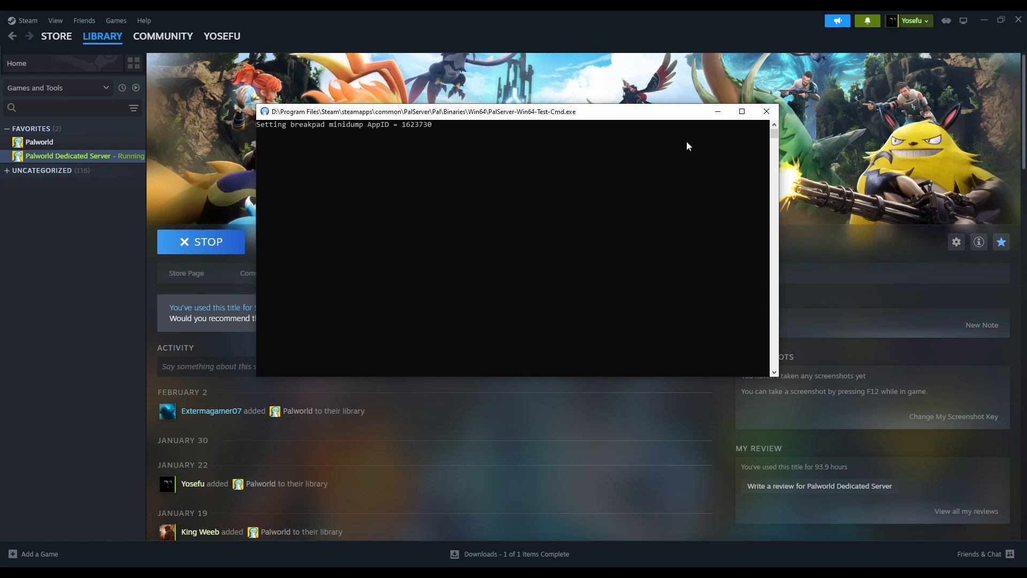
left_click(717, 112)
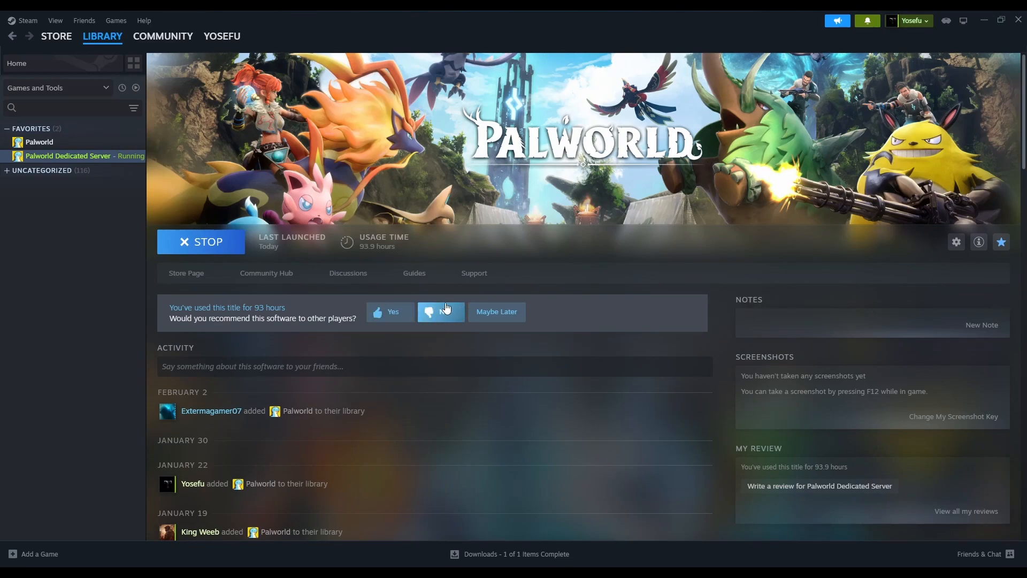
Stop the running Palworld Dedicated Server and confirm exiting it
right_click(74, 158)
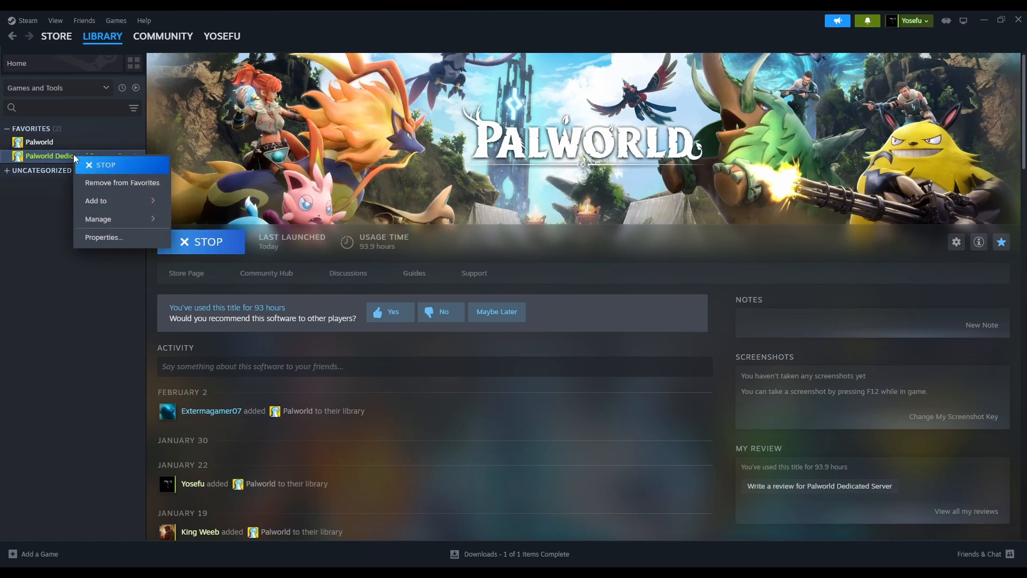
left_click(122, 166)
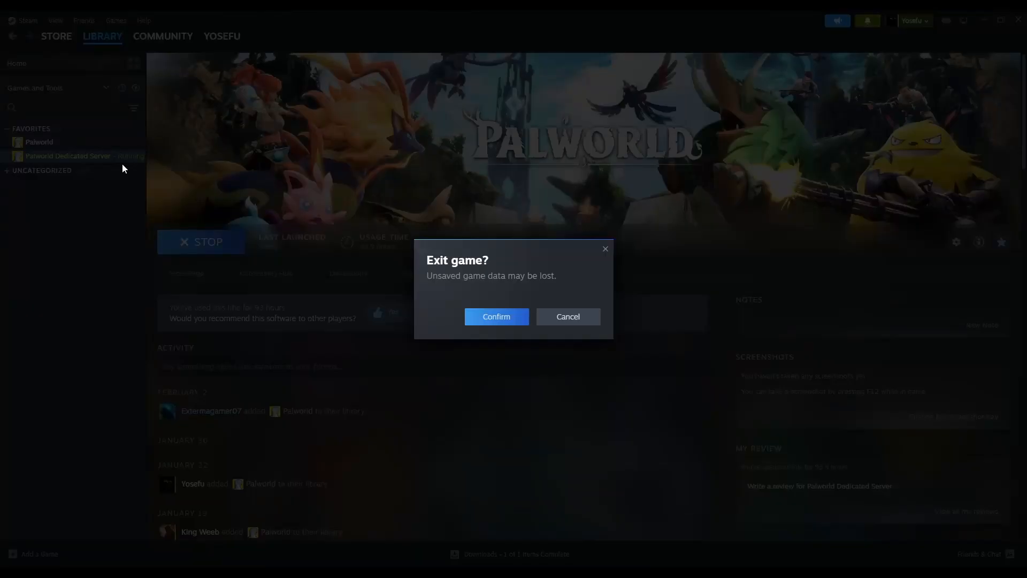
left_click(507, 323)
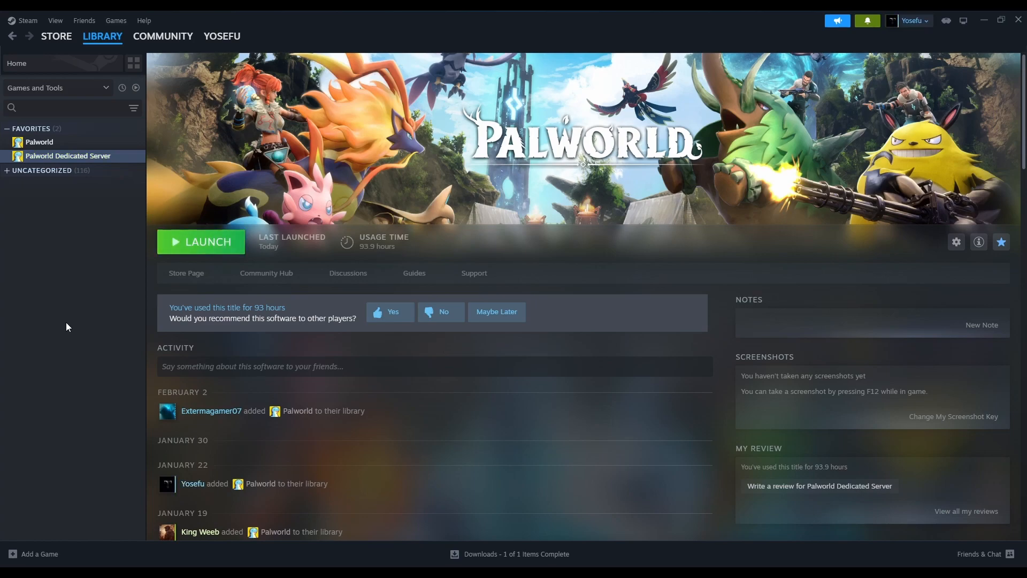
Browse the dedicated server's local files again from Steam's Manage menu
right_click(88, 156)
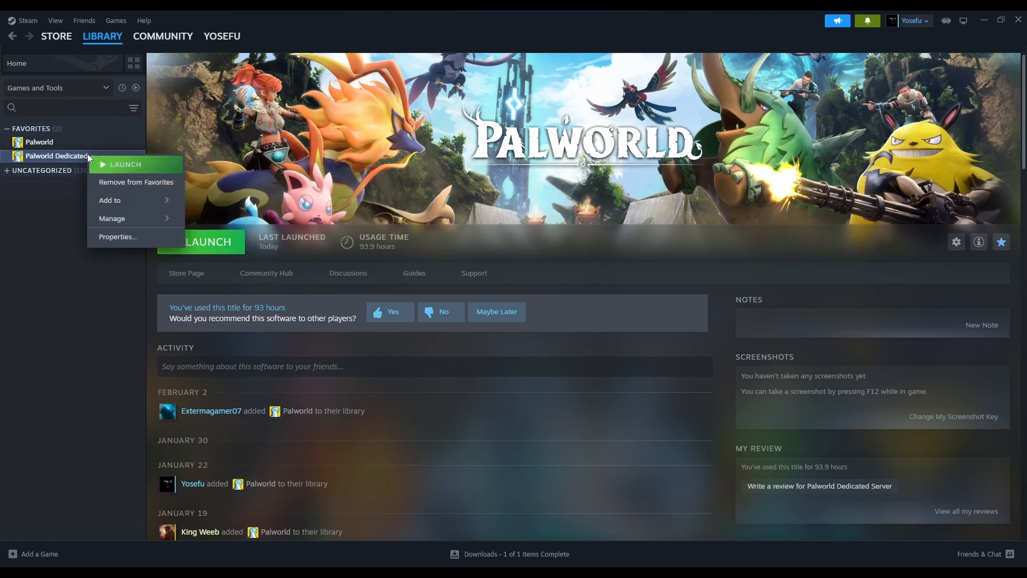
mouse_move(142, 217)
left_click(227, 238)
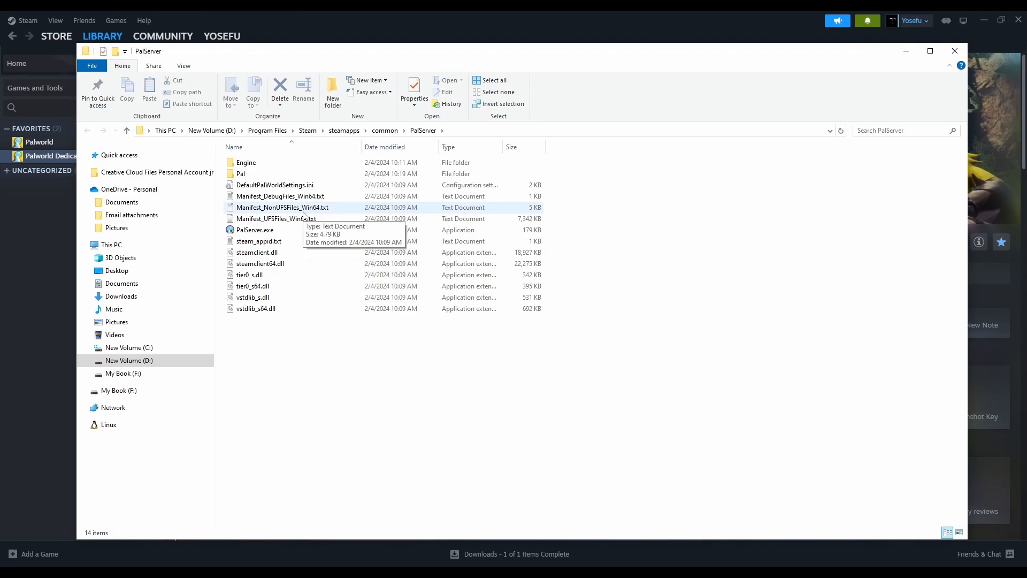
Navigate to Pal\Saved\Config\WindowsServer and select PalWorldSettings.ini
double_click(253, 176)
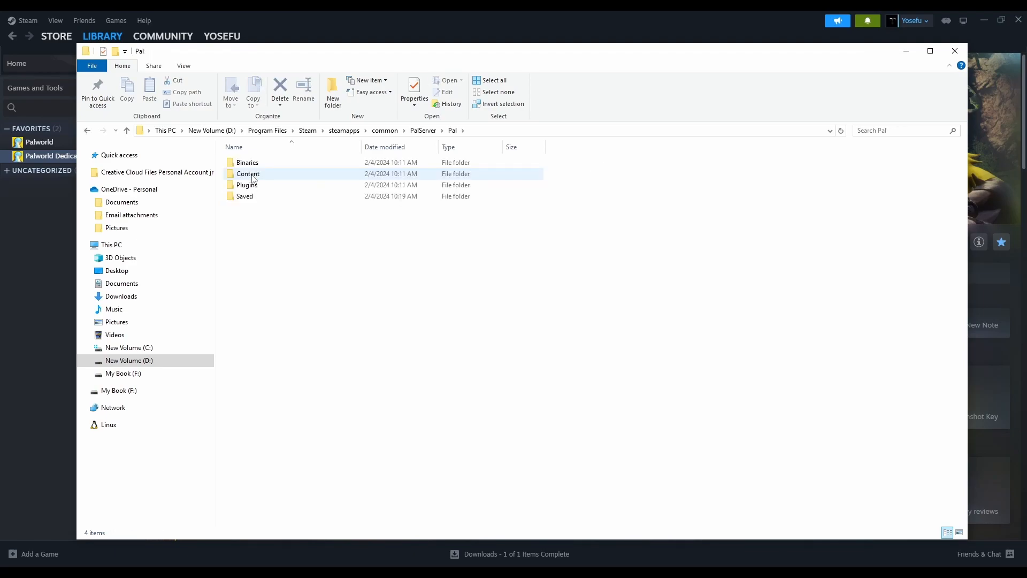
double_click(254, 199)
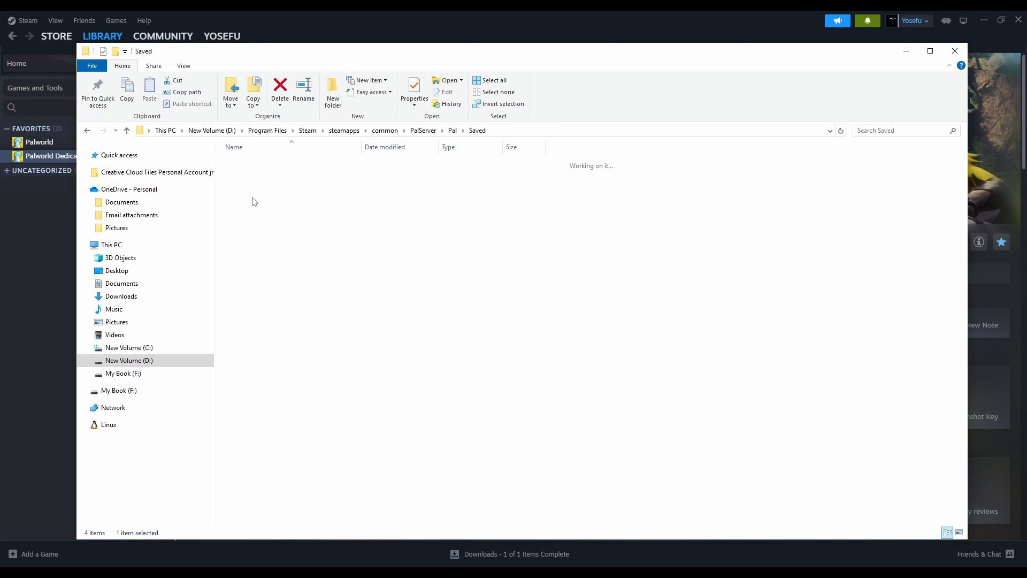
double_click(252, 162)
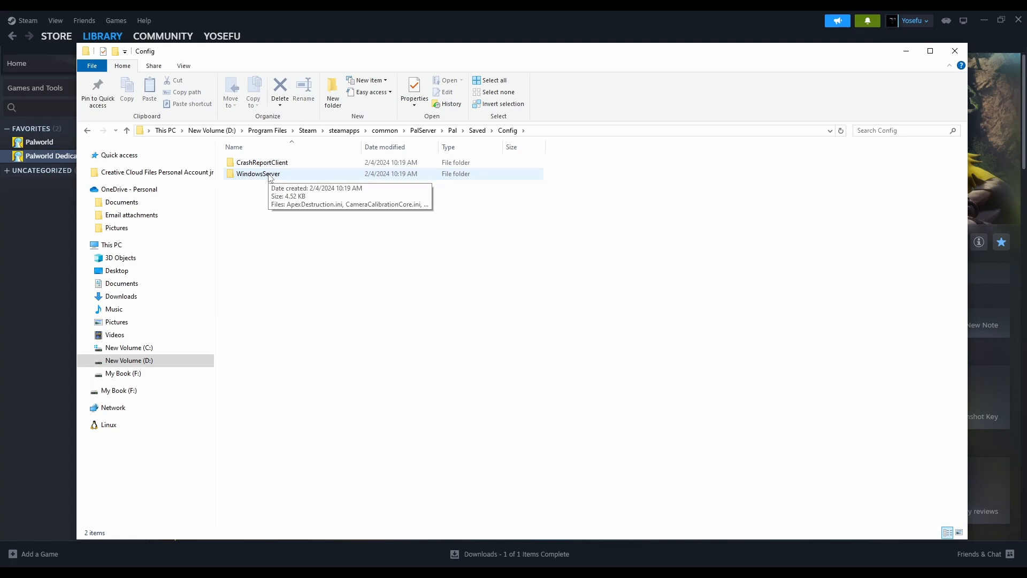
double_click(270, 176)
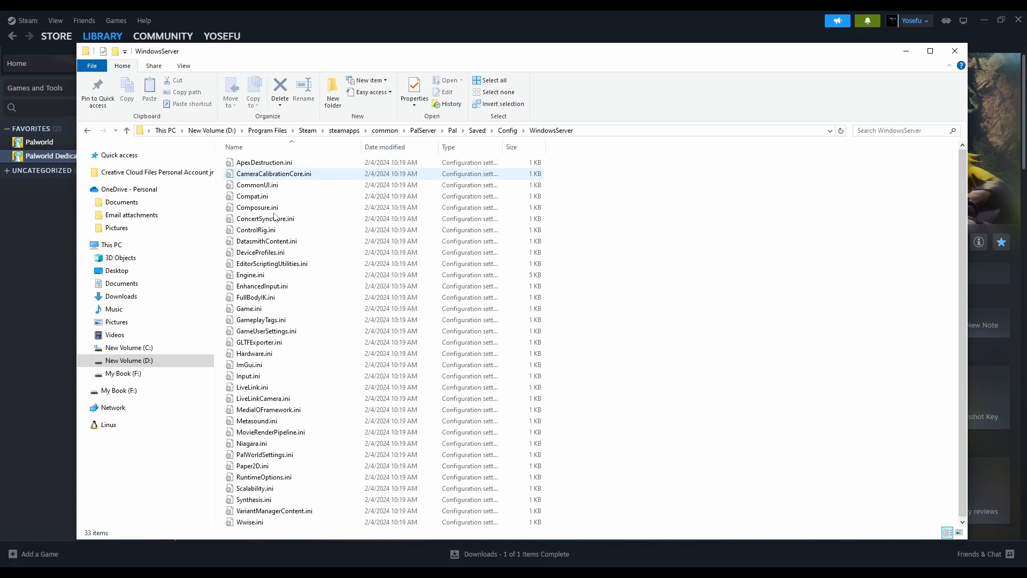
scroll(300, 305, "down", 1)
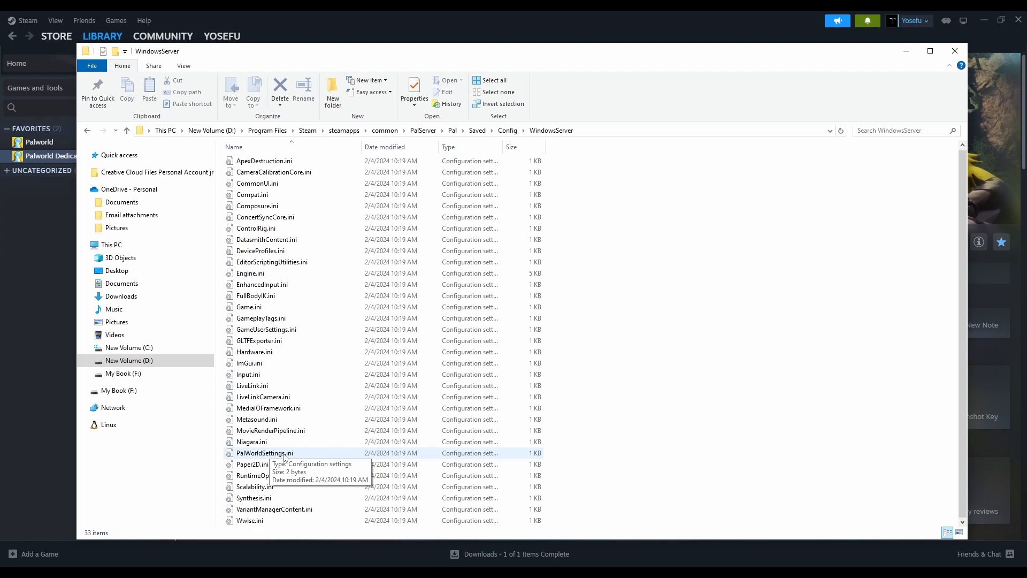
left_click(282, 454)
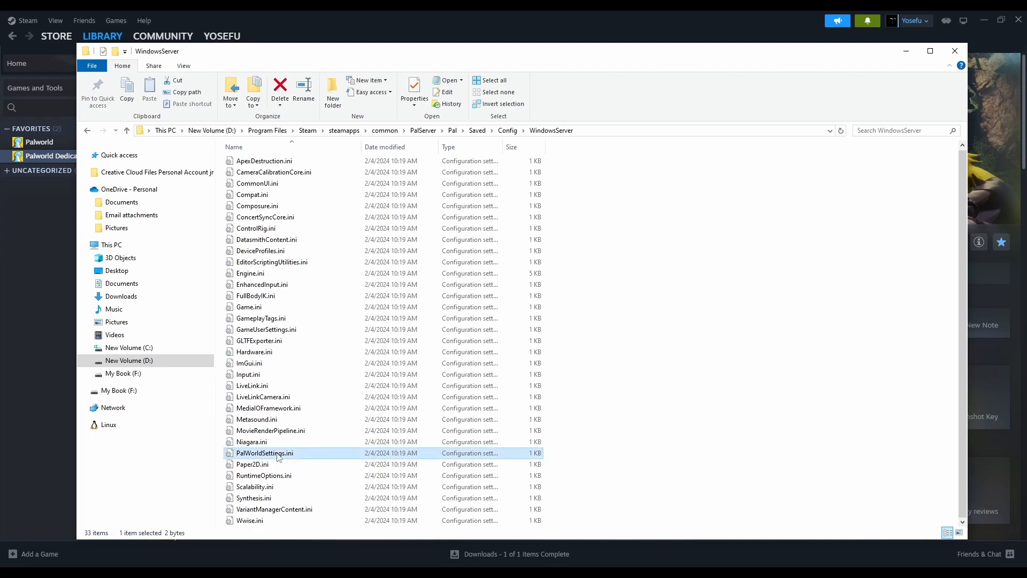
Open PalWorldSettings.ini in Notepad and paste in the OptionSettings block with ServerName The Oasis
right_click(277, 456)
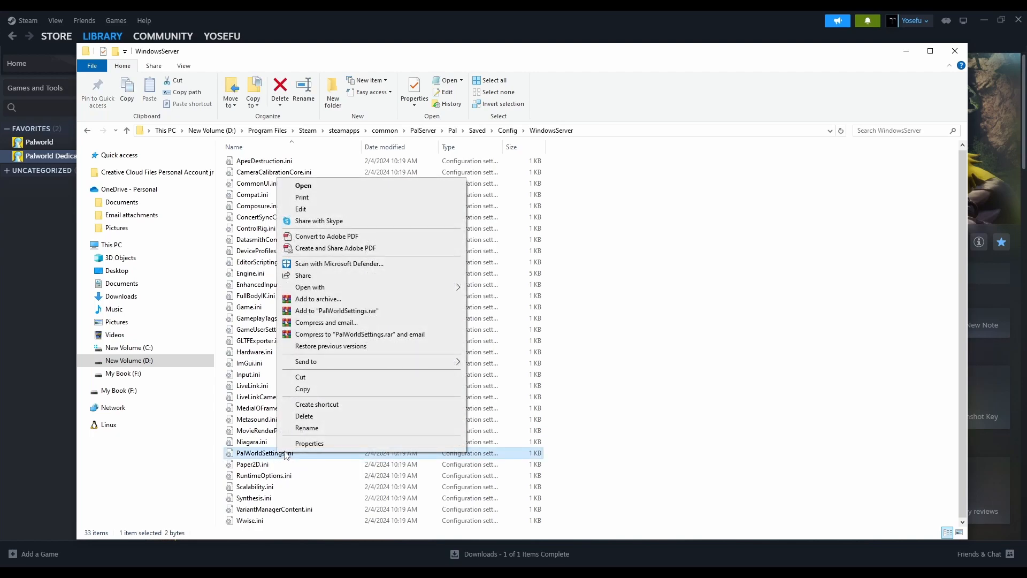
left_click(334, 191)
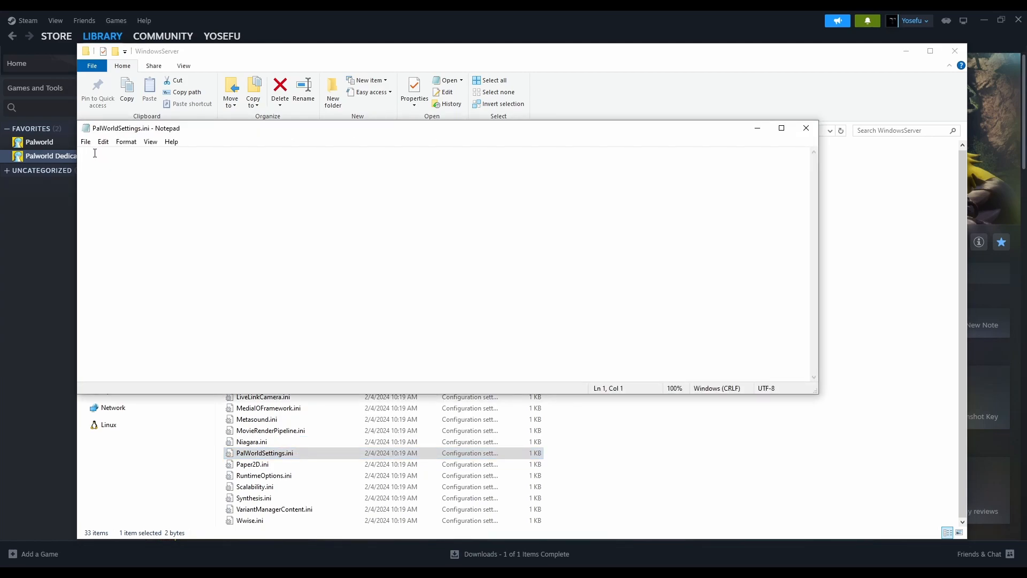
right_click(94, 153)
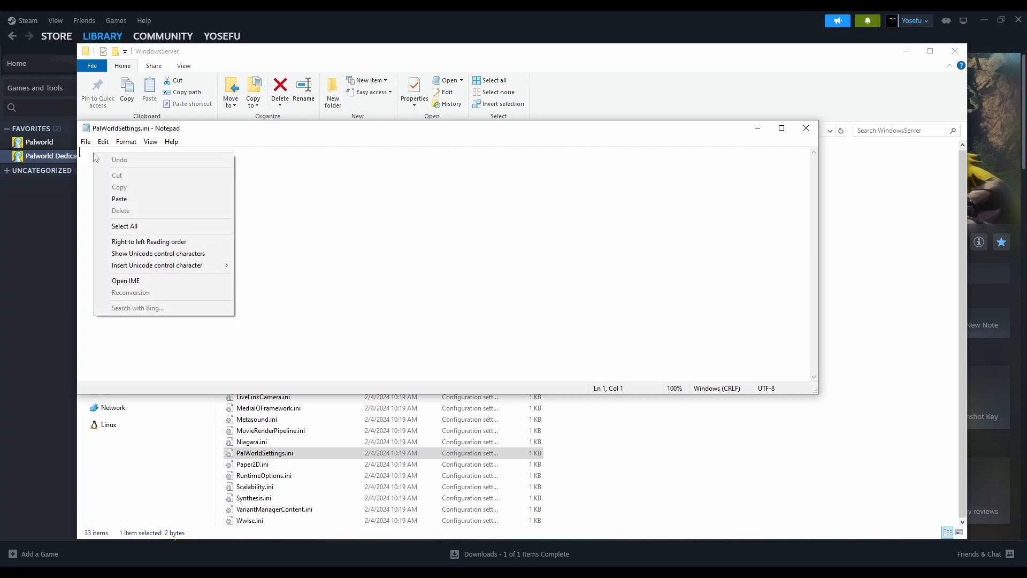
left_click(120, 199)
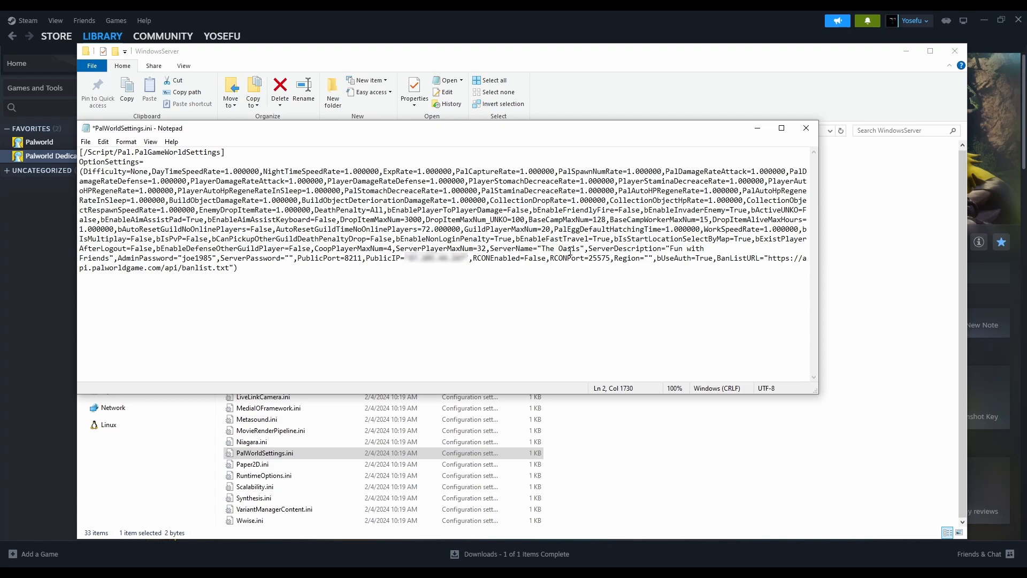
Highlight ServerName The Oasis, the admin password value, and PublicPort=8211 for review
left_click_drag(547, 248, 561, 249)
left_click_drag(183, 258, 209, 259)
left_click_drag(298, 258, 362, 262)
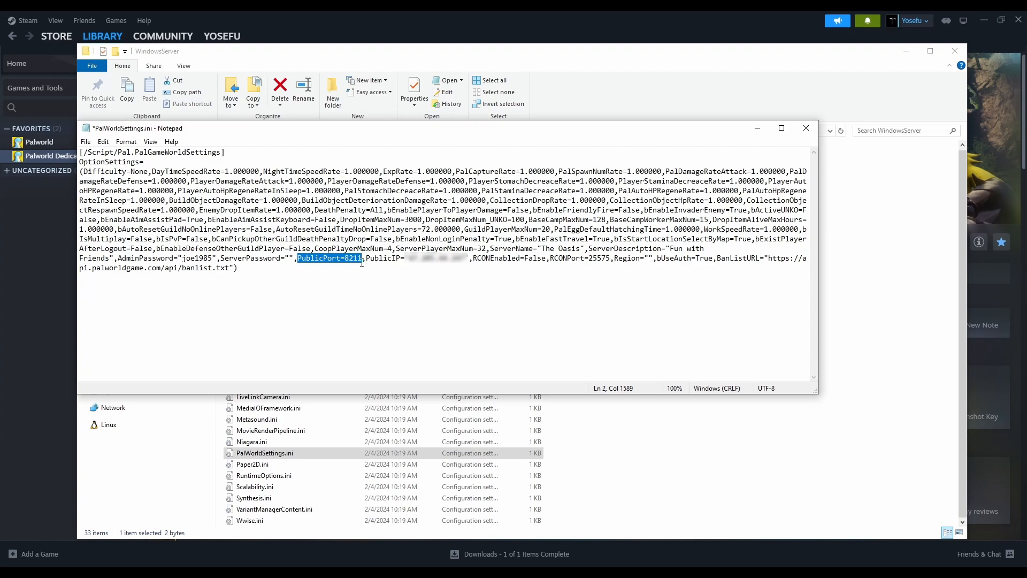
Save PalWorldSettings.ini from the File menu and close Notepad
left_click(86, 141)
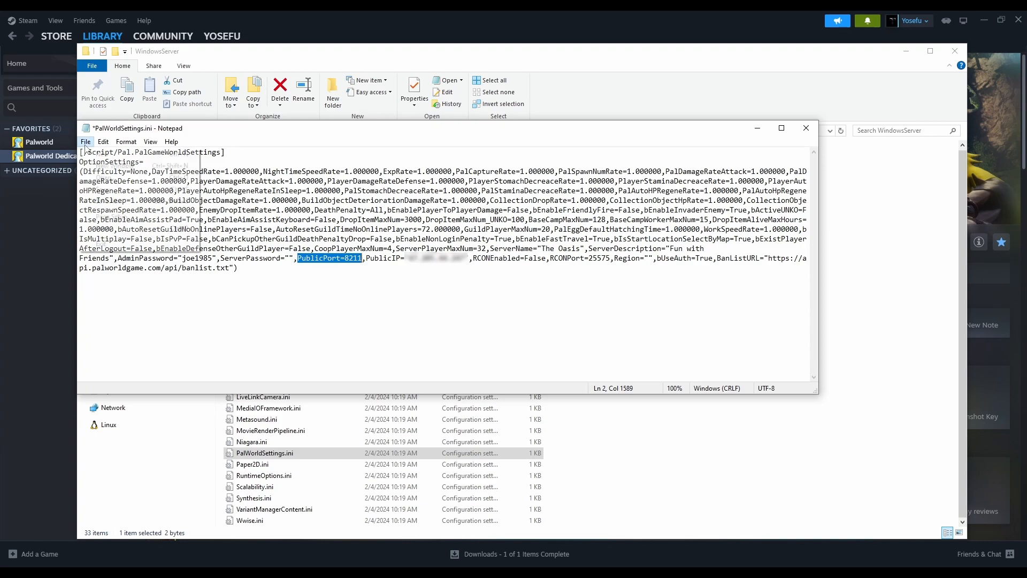
left_click(123, 194)
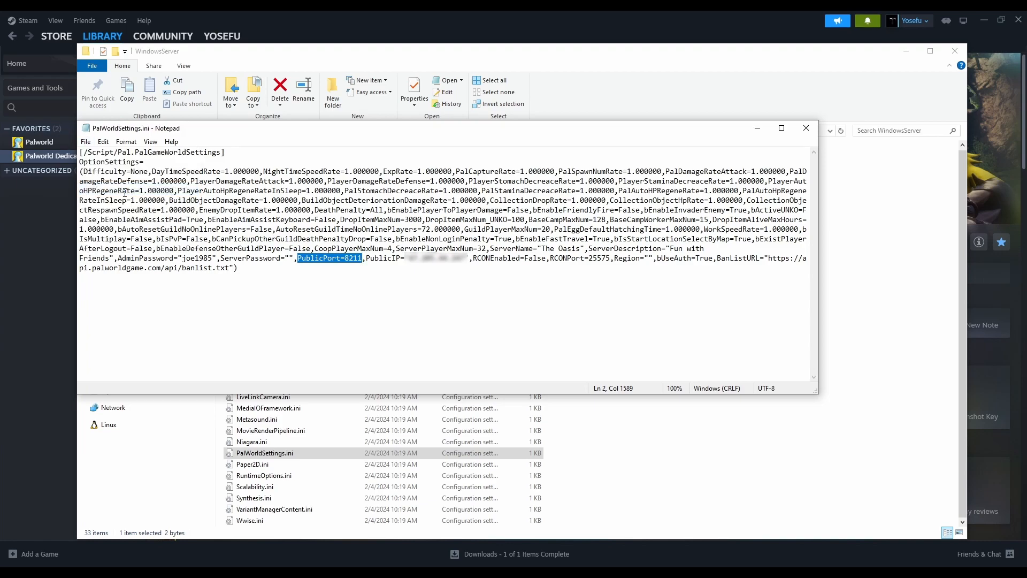
left_click(806, 129)
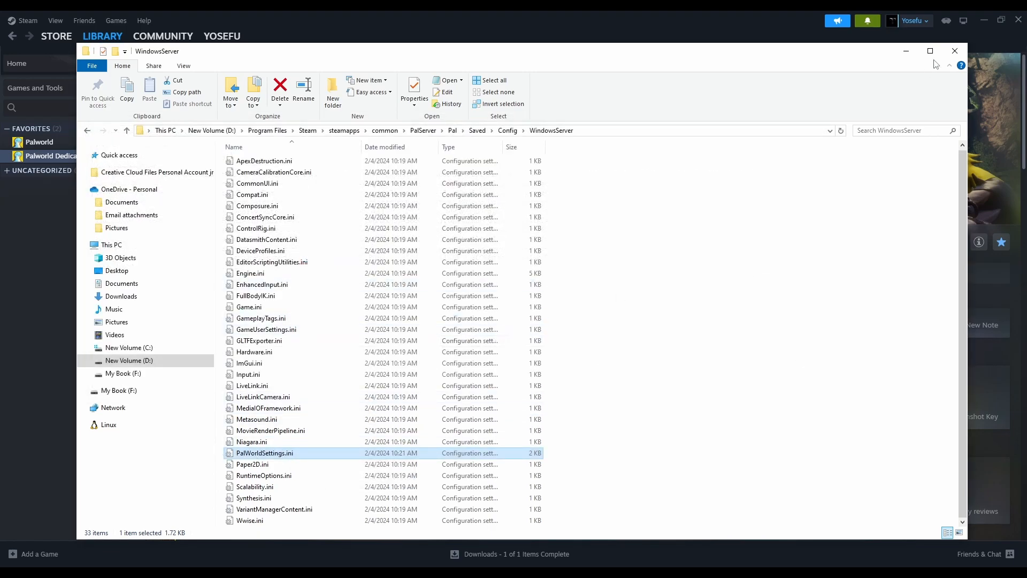
Close File Explorer, relaunch Palworld Dedicated Server with Play, and minimize its console
left_click(954, 51)
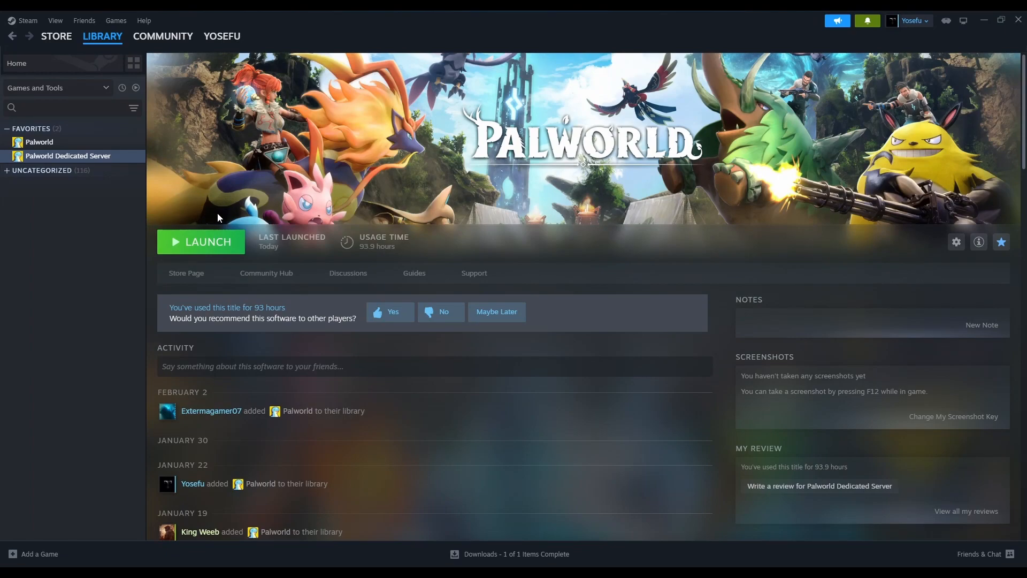
left_click(195, 246)
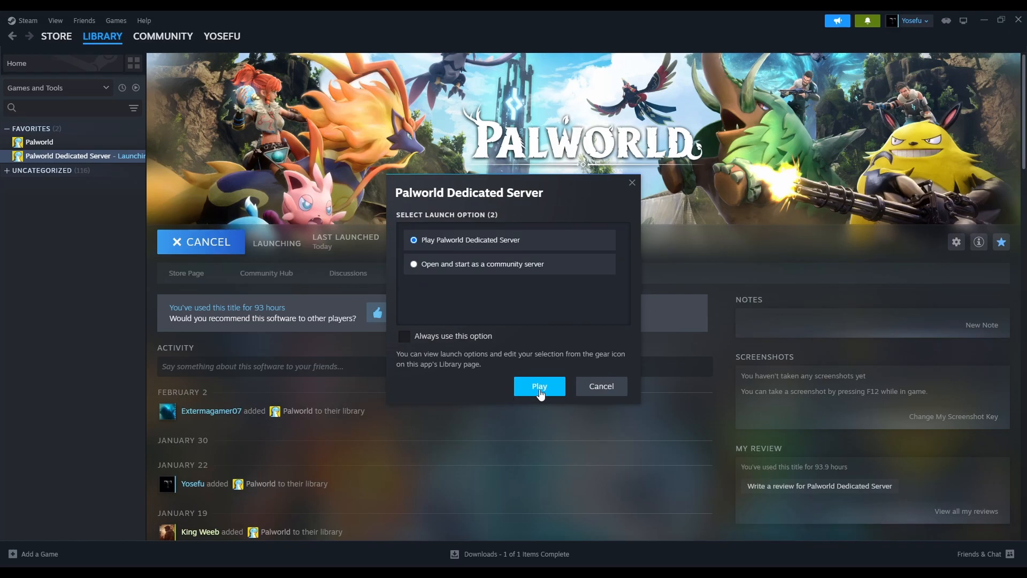
left_click(539, 388)
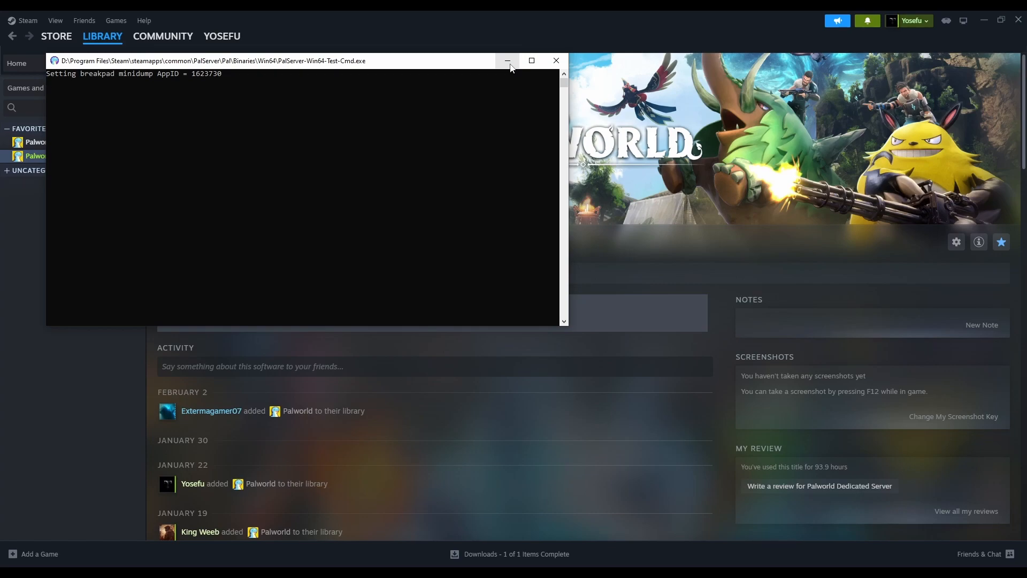
left_click(508, 61)
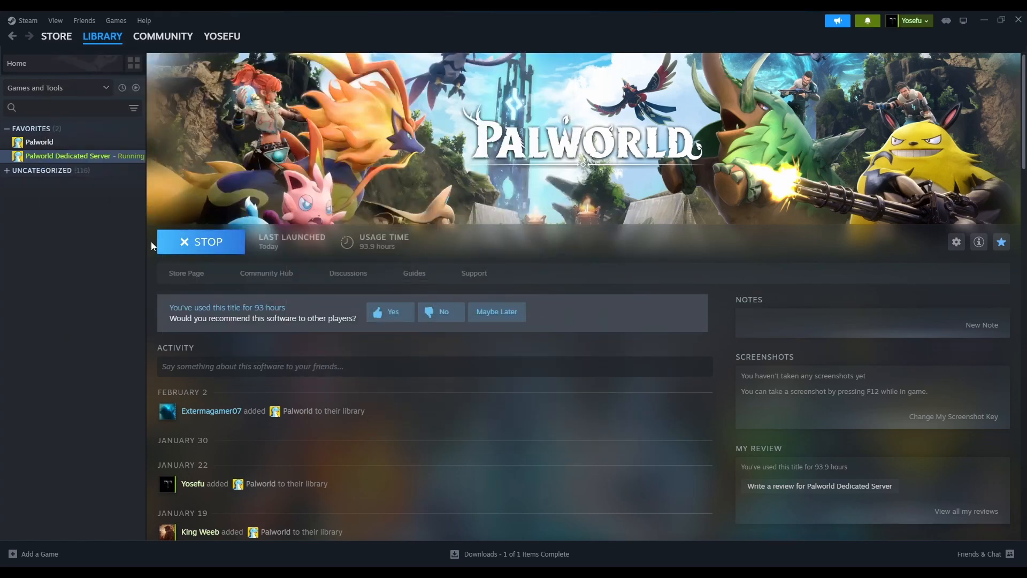
Launch Palworld from its Steam page and close the Patch Notes dialog
left_click(56, 144)
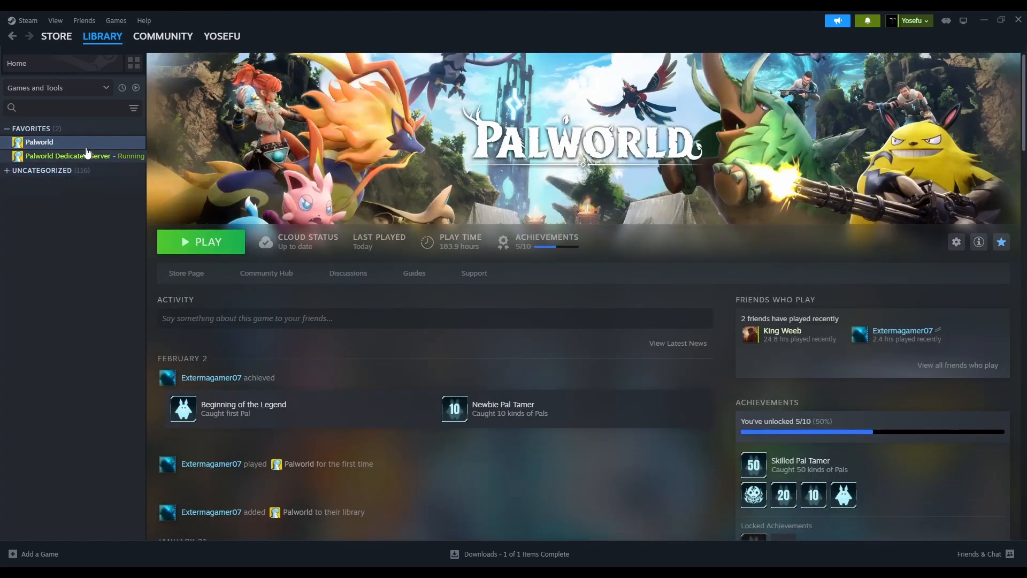
left_click(218, 250)
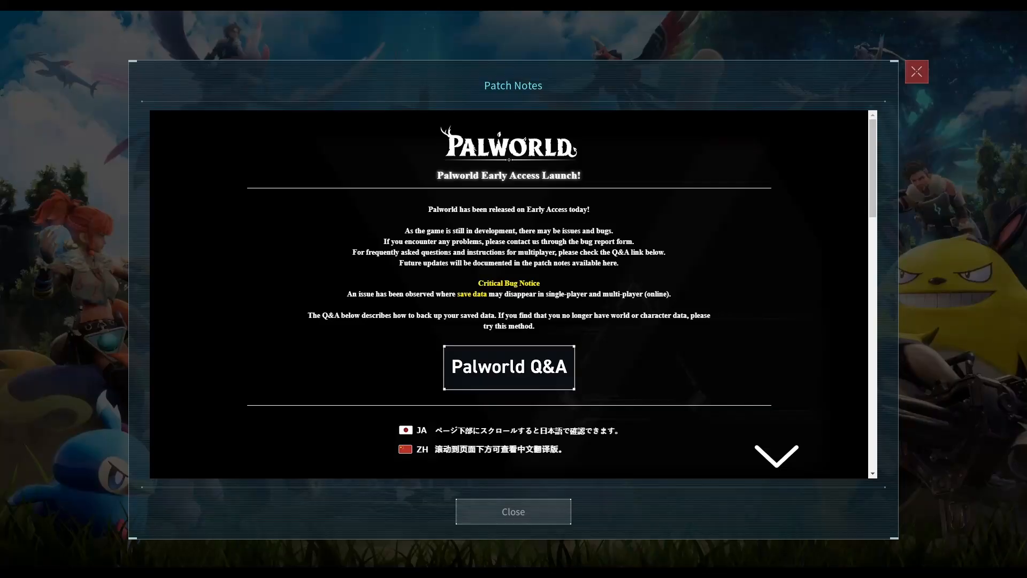
left_click(521, 509)
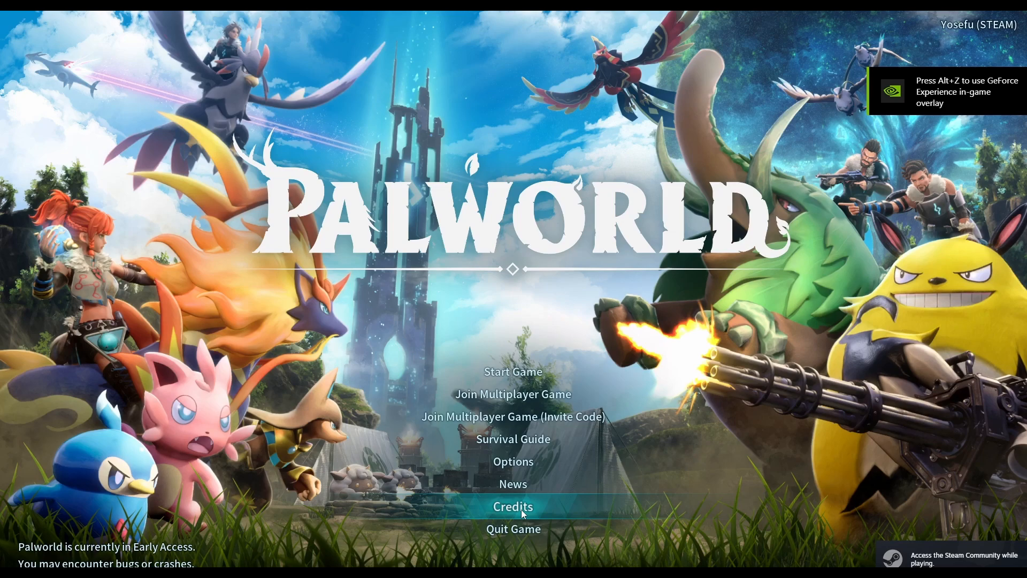
Choose Join Multiplayer Game and acknowledge the experimental-feature notice
left_click(521, 397)
left_click(521, 397)
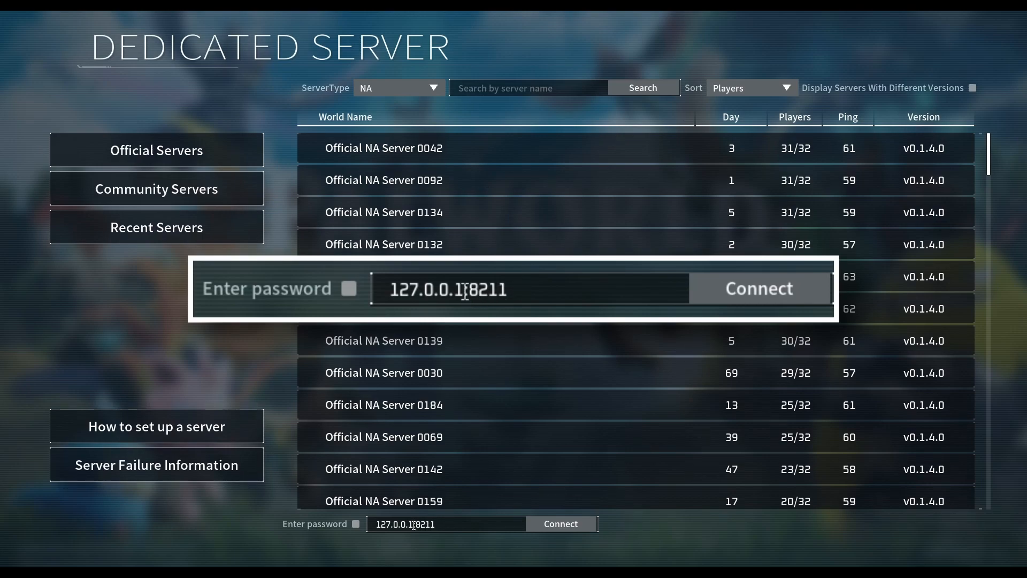
Replace 127.0.0.1 with 192.168.1.1 so the address reads 192.168.1.1:8211, then select the IP
left_click_drag(412, 524, 369, 527)
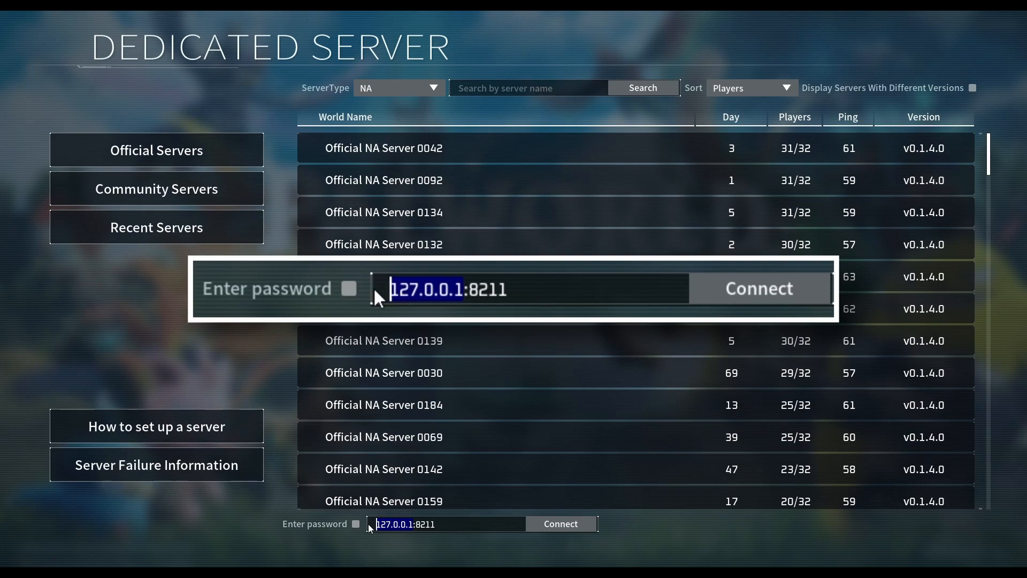
type("192.1")
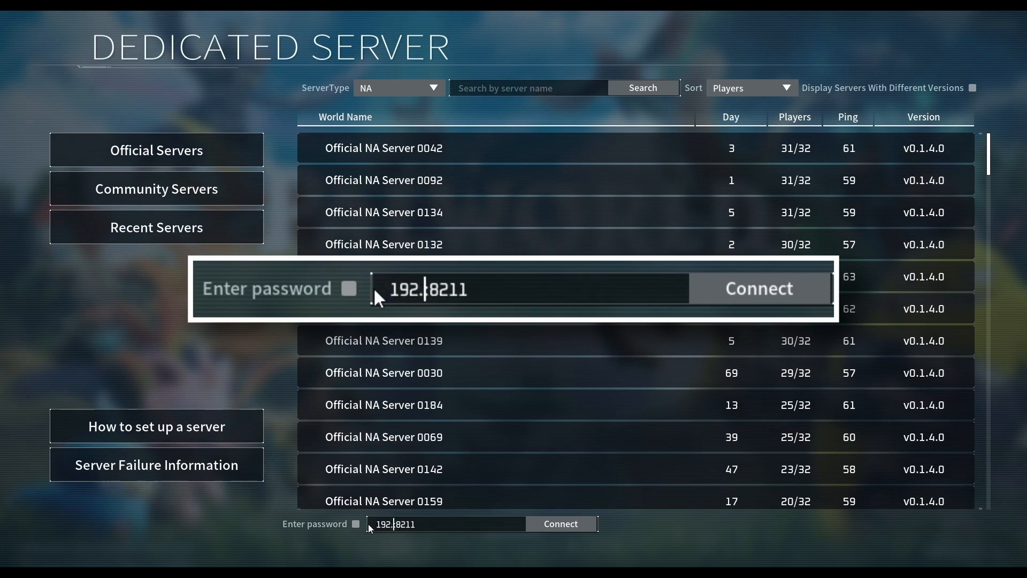
type("68.1.1")
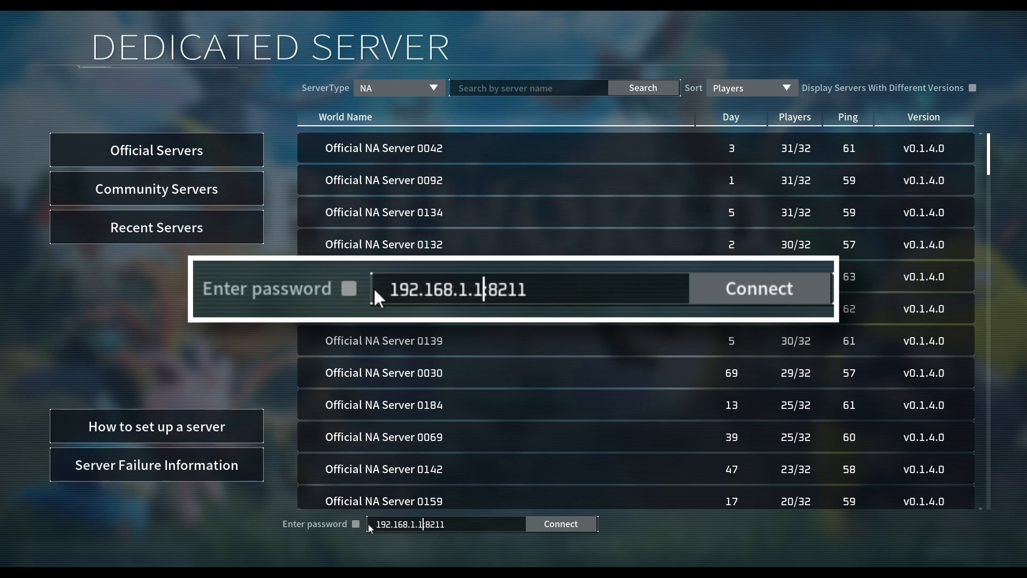
key("shift+Home")
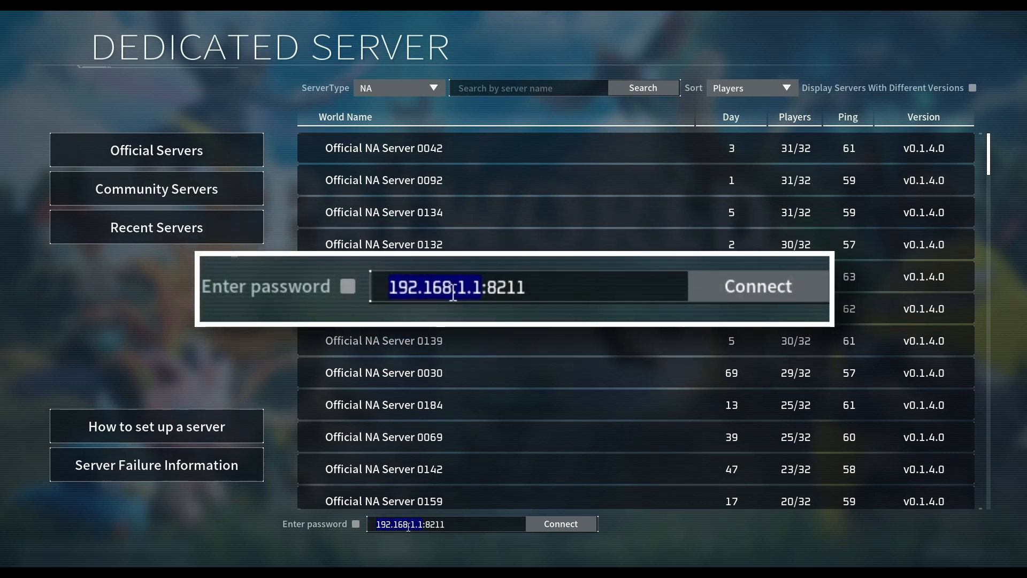
left_click(422, 523)
left_click_drag(422, 523, 373, 527)
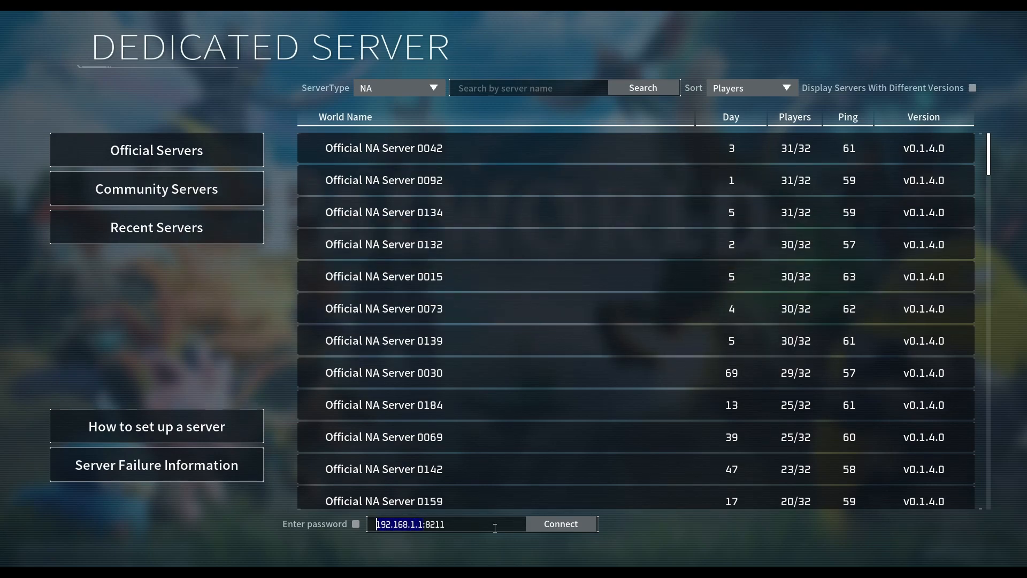